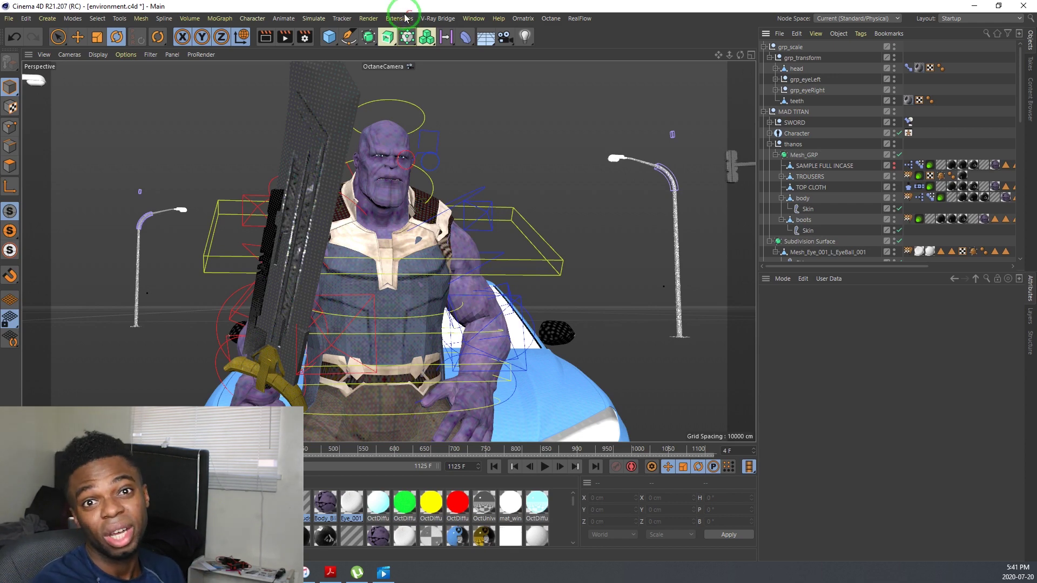
# Step: Inspect the body's XPresso tag and set its Pose Morph tag to Edit mode
pyautogui.scroll(5, 432, 143)
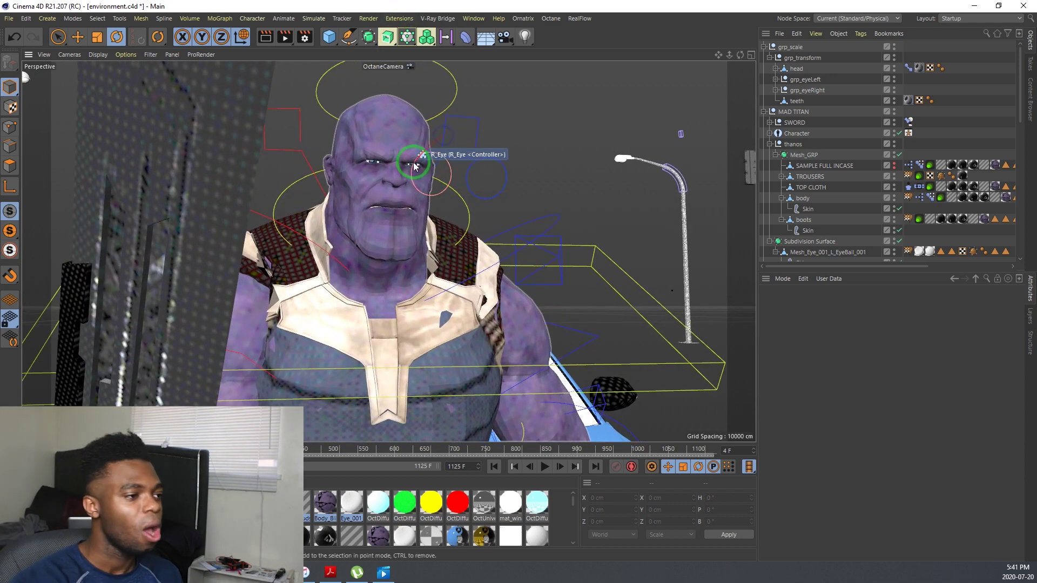
pyautogui.keyDown('alt'); pyautogui.moveTo(408, 163); pyautogui.dragTo(363, 167); pyautogui.keyUp('alt')
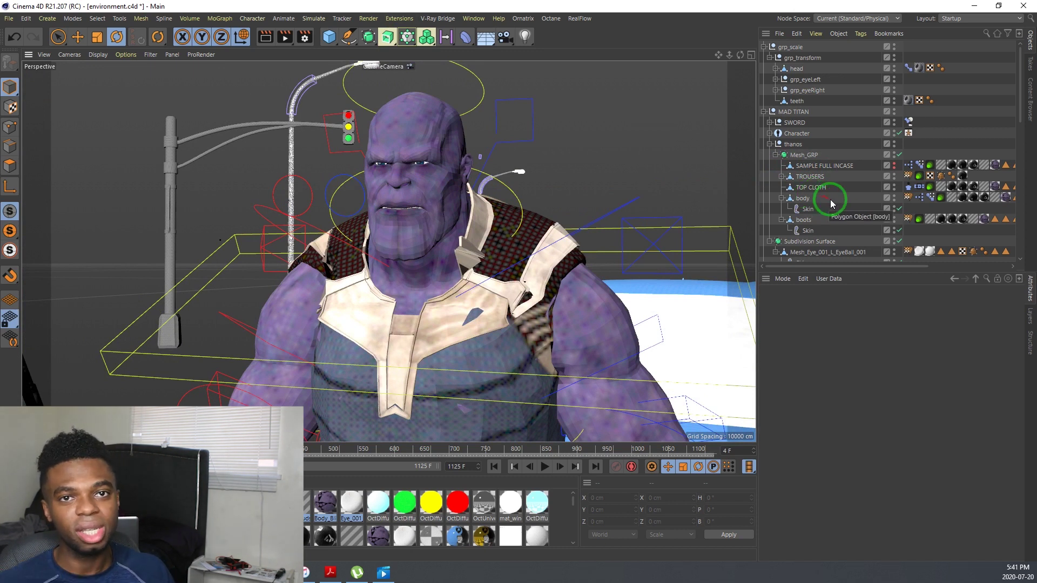
pyautogui.click(922, 199)
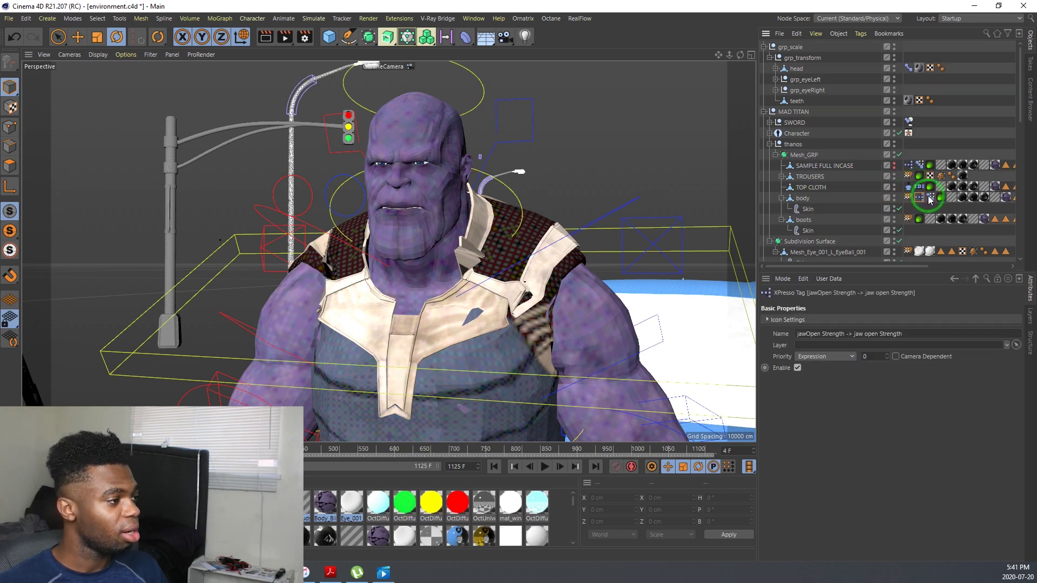
pyautogui.click(930, 198)
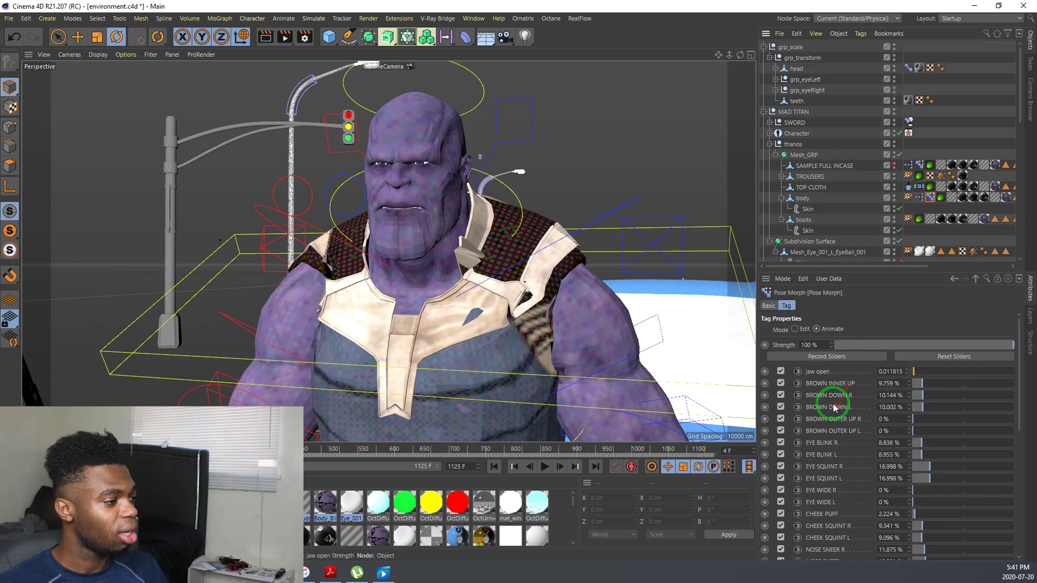
pyautogui.click(795, 328)
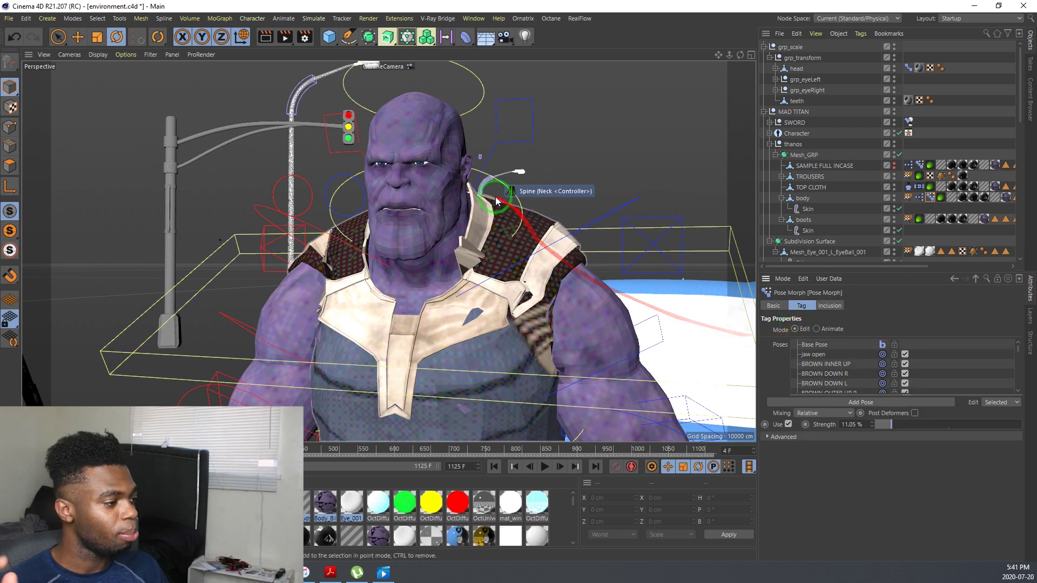
# Step: Pick the jaw open and BROWN INNER UP poses in turn and lower the pose strength to 2%
pyautogui.scroll(4, 436, 156)
pyautogui.scroll(-4, 436, 157)
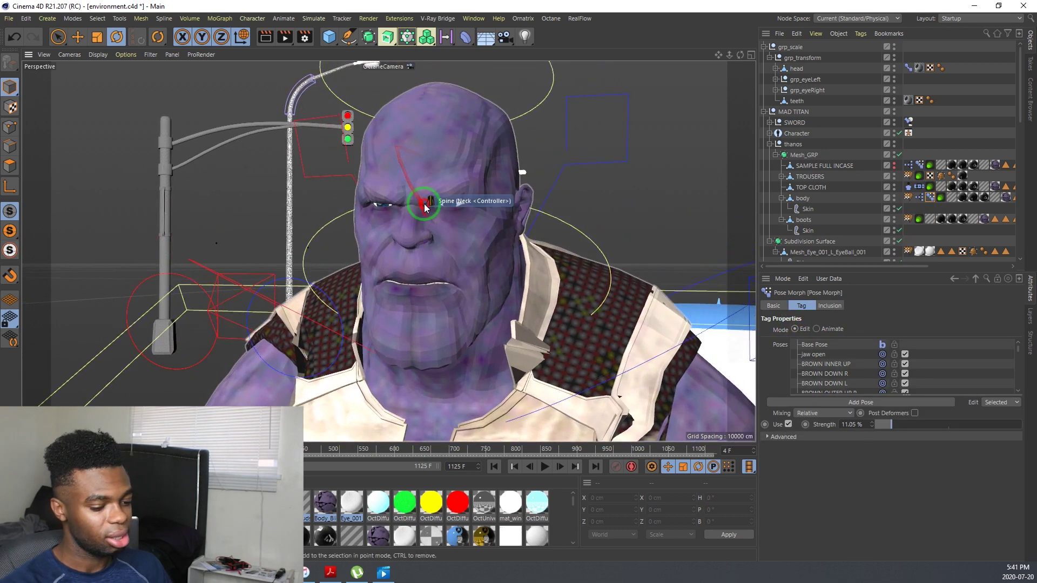
pyautogui.click(813, 354)
pyautogui.click(884, 424)
pyautogui.moveTo(883, 425)
pyautogui.mouseDown()
pyautogui.moveTo(995, 426)
pyautogui.moveTo(865, 432)
pyautogui.moveTo(999, 424)
pyautogui.moveTo(879, 425)
pyautogui.mouseUp()
pyautogui.click(825, 364)
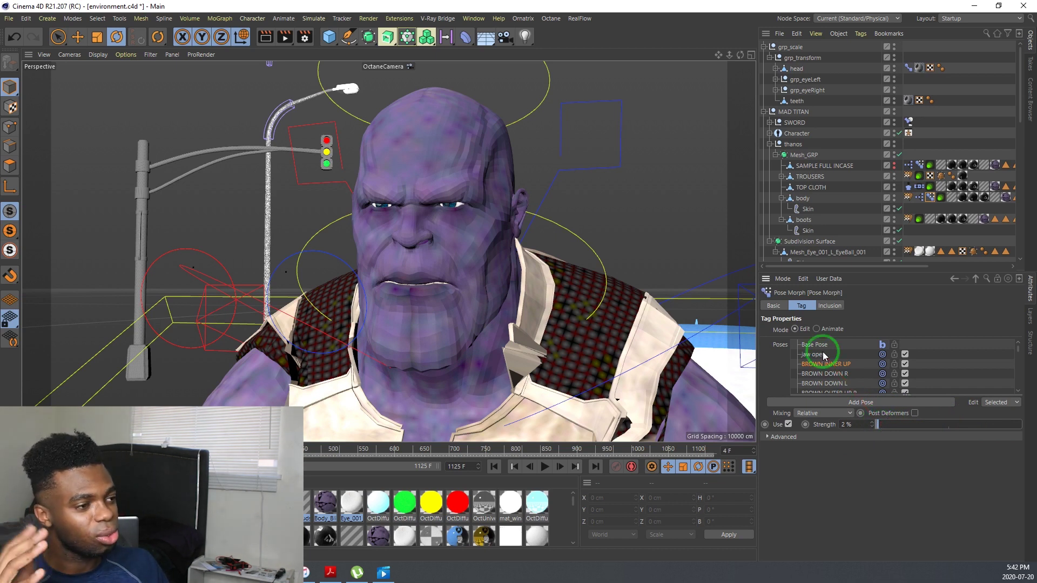
# Step: Set the BROWN DOWN R pose's strength to 6% and look through the remaining poses down to the mouth shapes
pyautogui.click(823, 376)
pyautogui.click(900, 419)
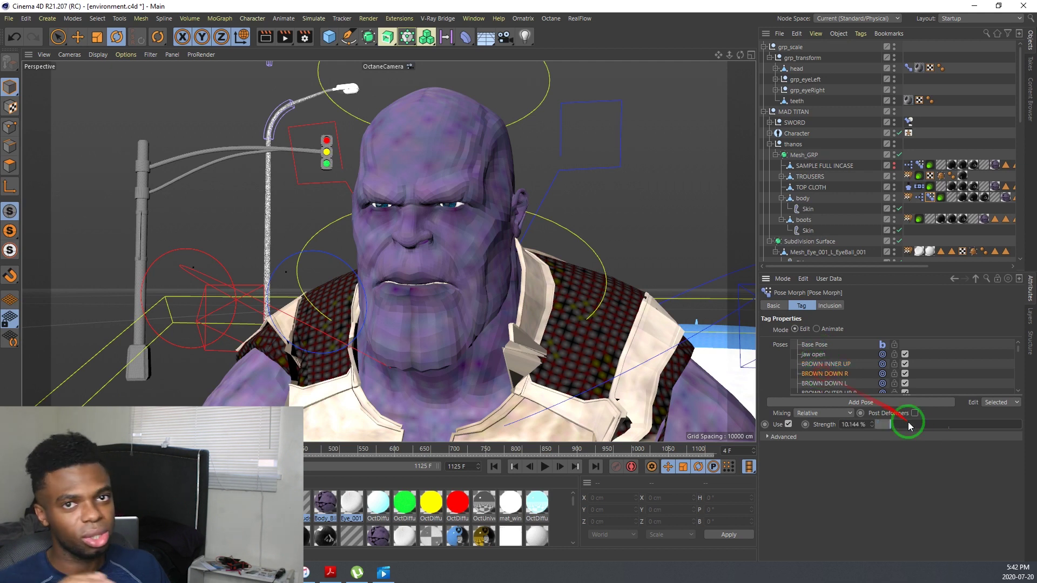
pyautogui.moveTo(916, 429); pyautogui.dragTo(886, 440)
pyautogui.scroll(-3, 822, 372)
pyautogui.scroll(-3, 832, 376)
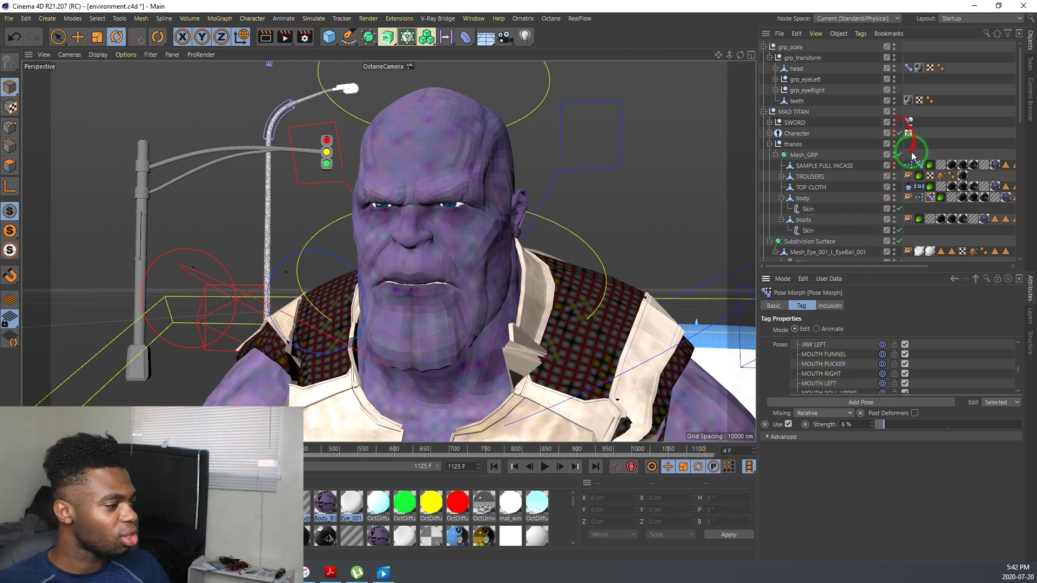
# Step: Open the body's XPresso tag in the XPresso Editor and enlarge the editor to full screen
pyautogui.click(921, 200)
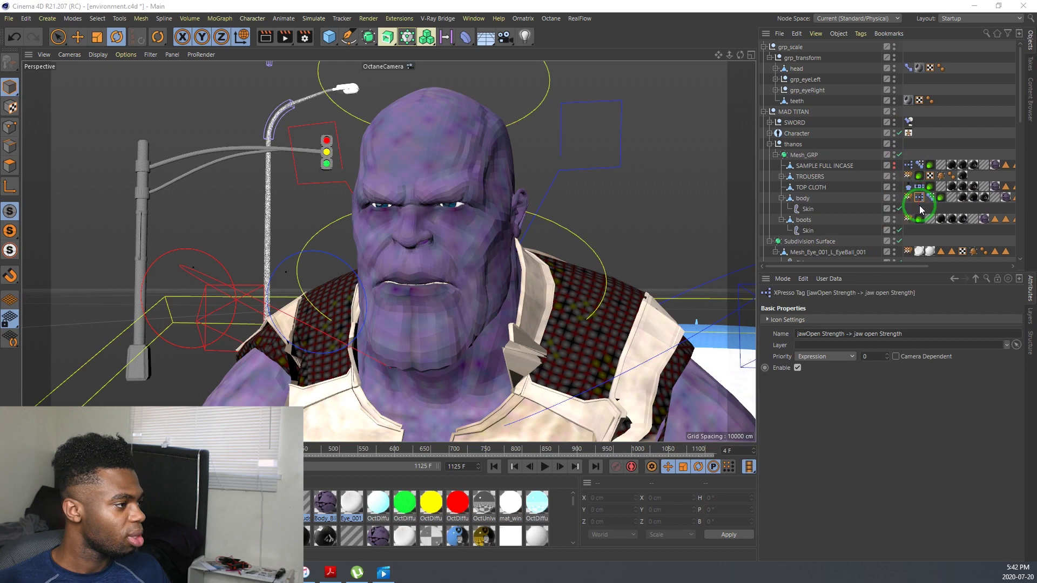
pyautogui.doubleClick(919, 198)
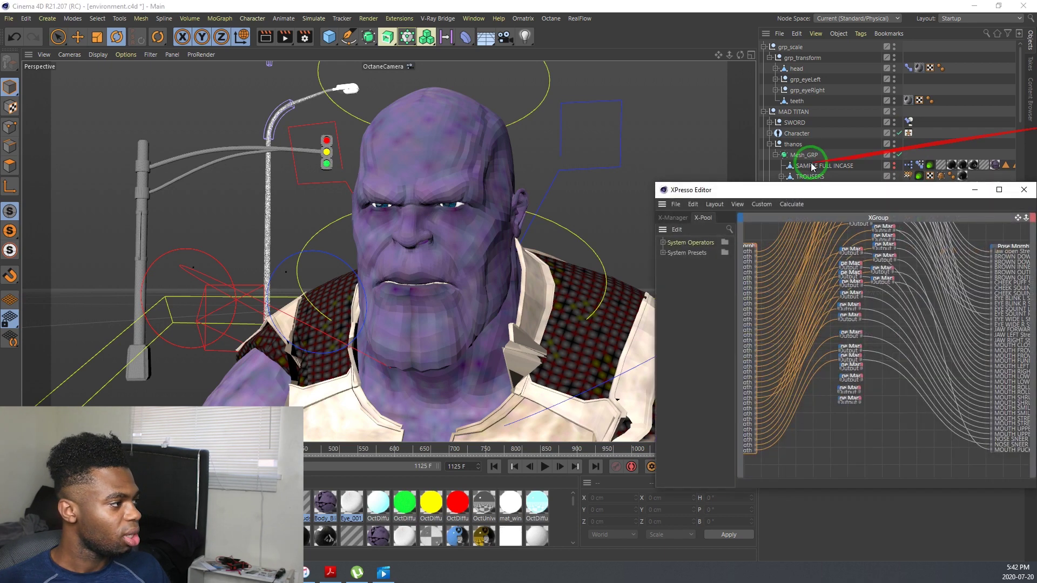
pyautogui.moveTo(813, 192); pyautogui.dragTo(305, 2)
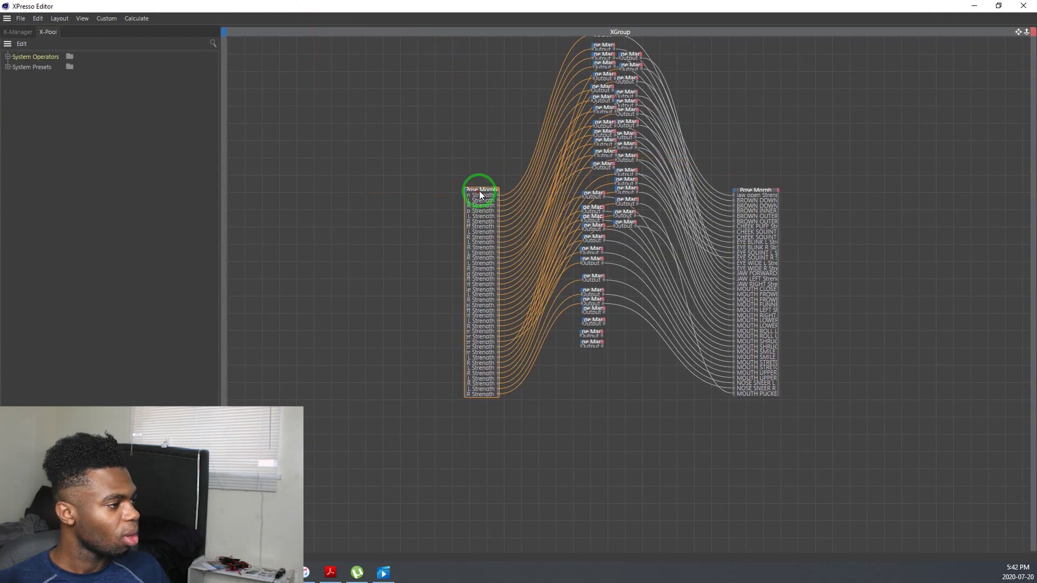
# Step: Move the source and target Pose Morph nodes farther away from the range mapper nodes between them
pyautogui.moveTo(480, 194); pyautogui.dragTo(342, 124)
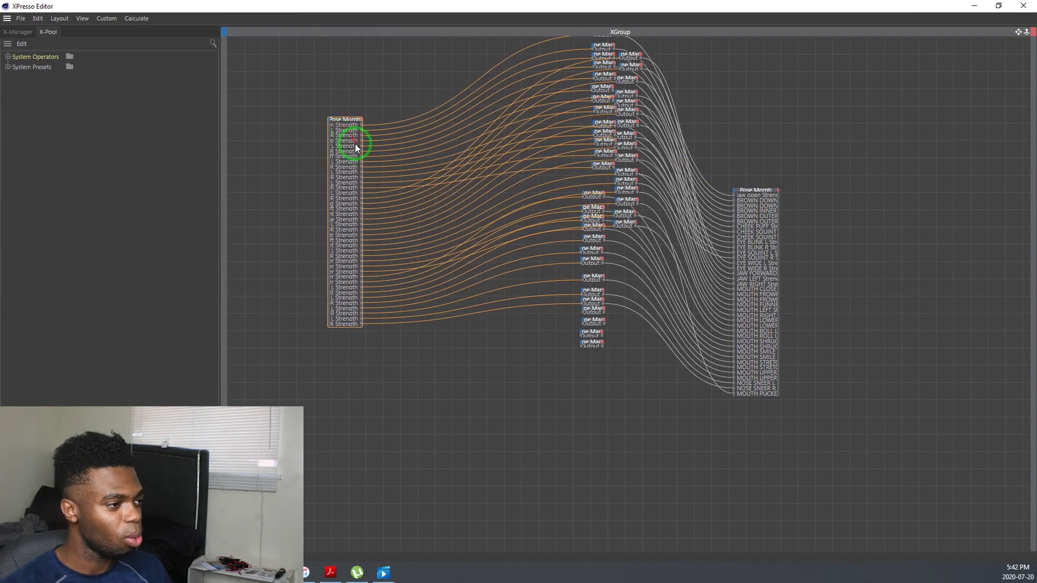
pyautogui.scroll(3, 355, 144)
pyautogui.moveTo(957, 228); pyautogui.dragTo(972, 108)
pyautogui.click(950, 216)
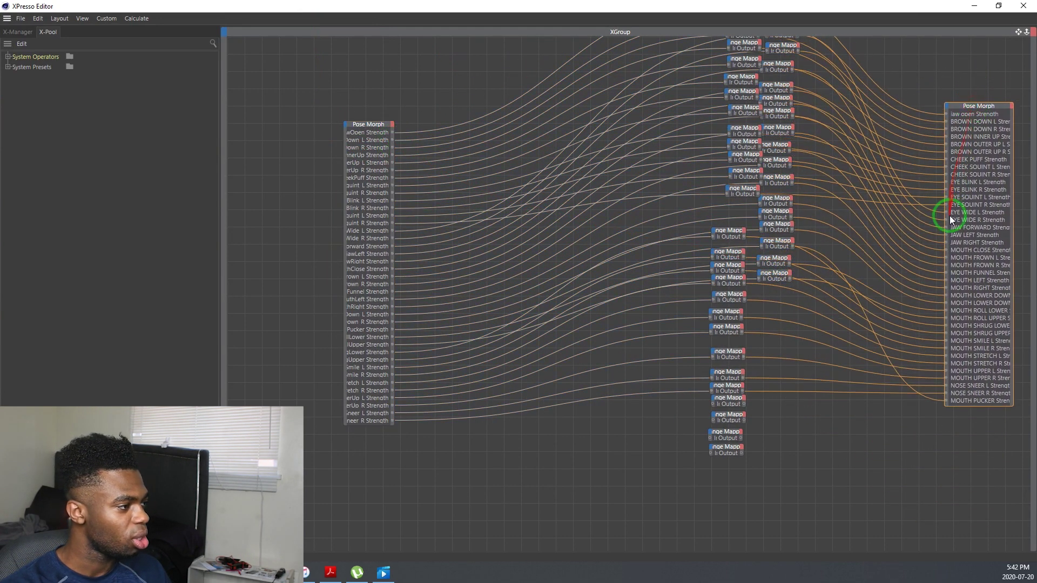
# Step: Enlarge the target Pose Morph node and widen the source one to expose their full port names, and close the XPresso Editor
pyautogui.moveTo(944, 217); pyautogui.dragTo(910, 220)
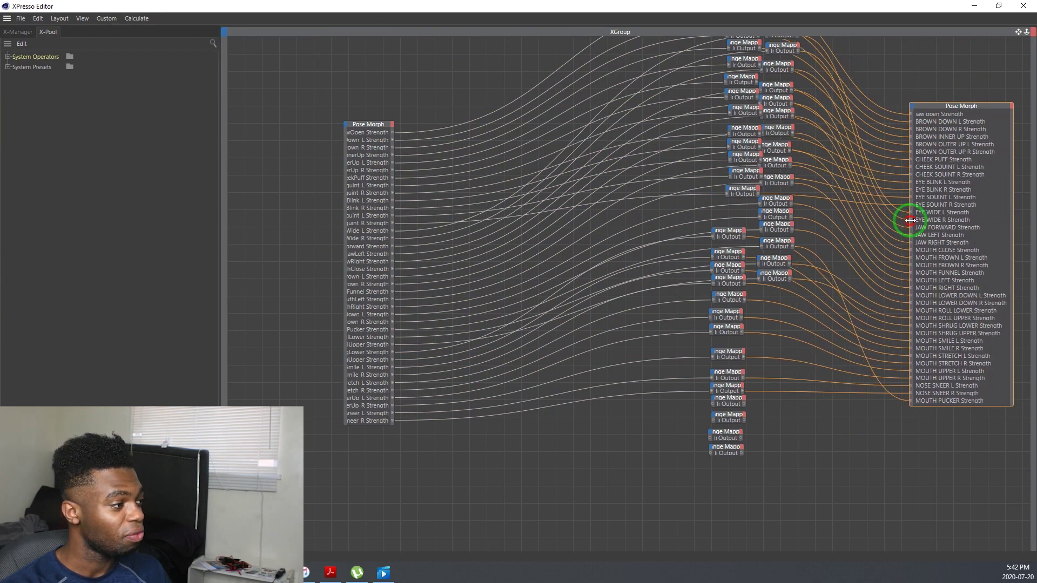
pyautogui.moveTo(971, 406); pyautogui.dragTo(970, 445)
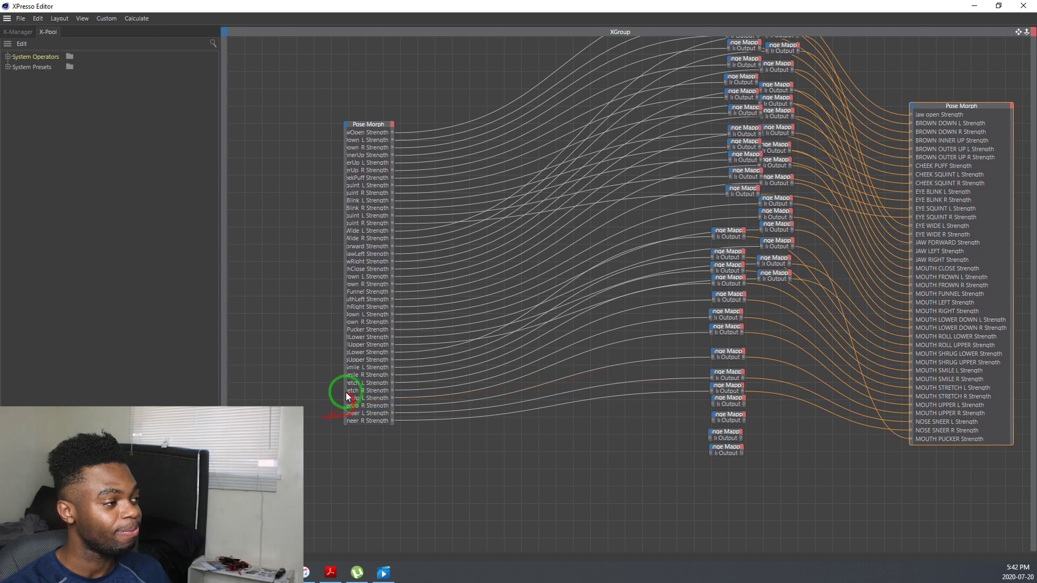
pyautogui.moveTo(342, 391); pyautogui.dragTo(266, 384)
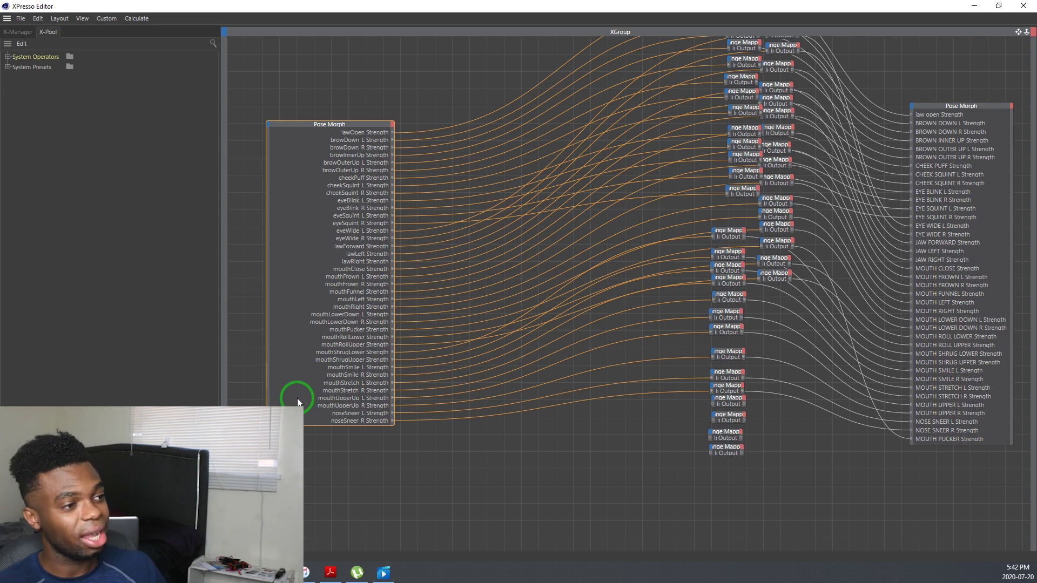
pyautogui.click(1018, 6)
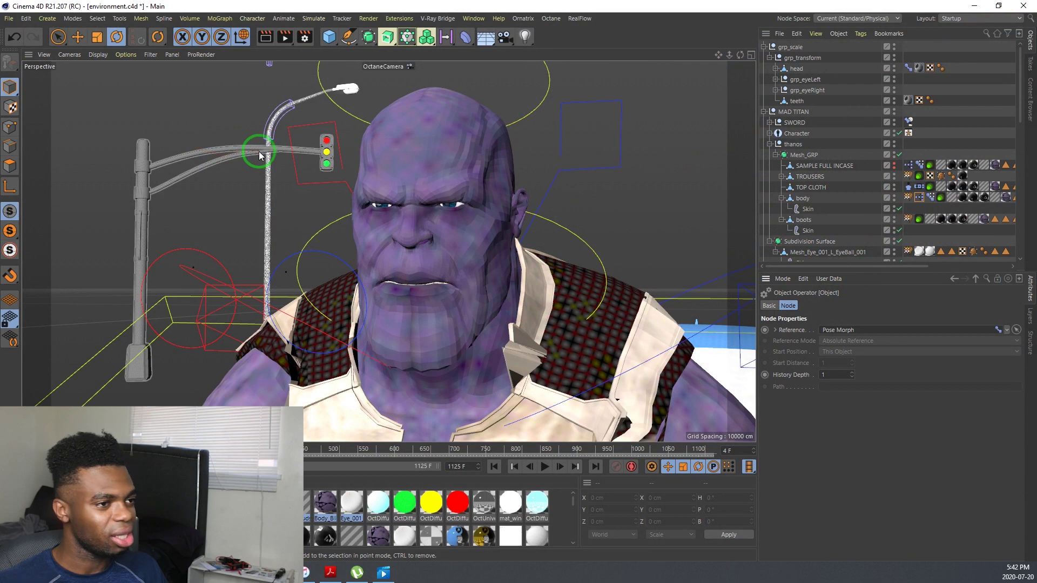
# Step: Detach the mesh Brushes list as a floating palette over the viewport
pyautogui.click(142, 19)
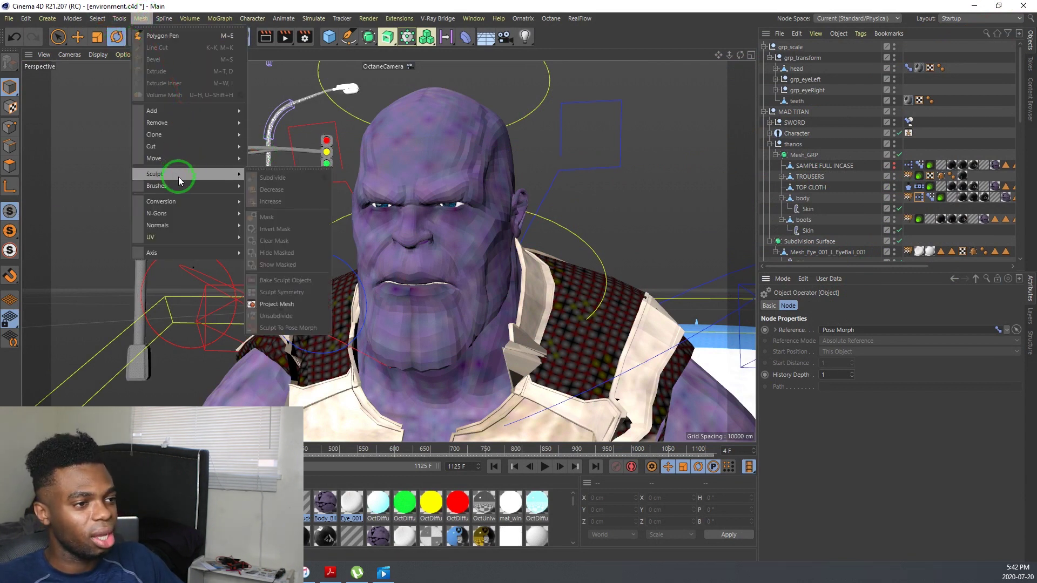
pyautogui.moveTo(178, 186)
pyautogui.moveTo(254, 184)
pyautogui.mouseDown()
pyautogui.moveTo(259, 169)
pyautogui.moveTo(205, 164)
pyautogui.moveTo(60, 89)
pyautogui.mouseUp()
# Step: Select the body mesh, switch to polygon mode with the face in view, and activate the Grab brush
pyautogui.scroll(-3, 810, 212)
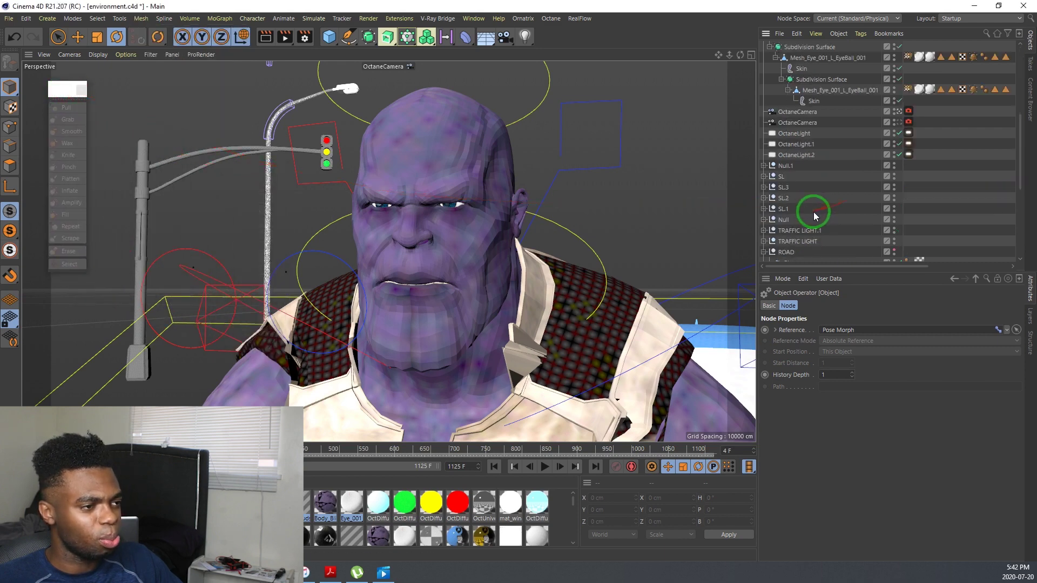
pyautogui.click(799, 133)
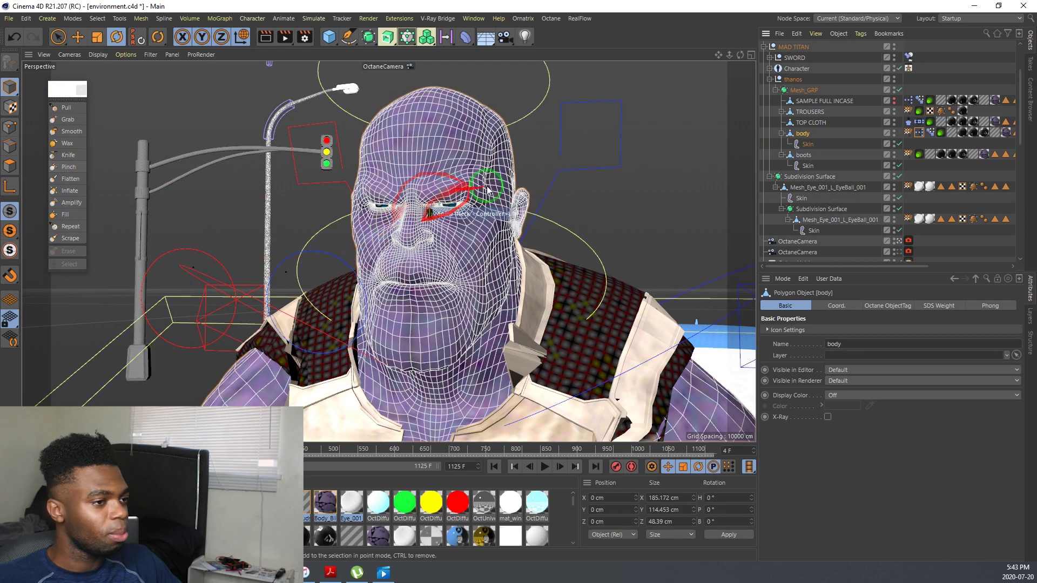
pyautogui.click(10, 168)
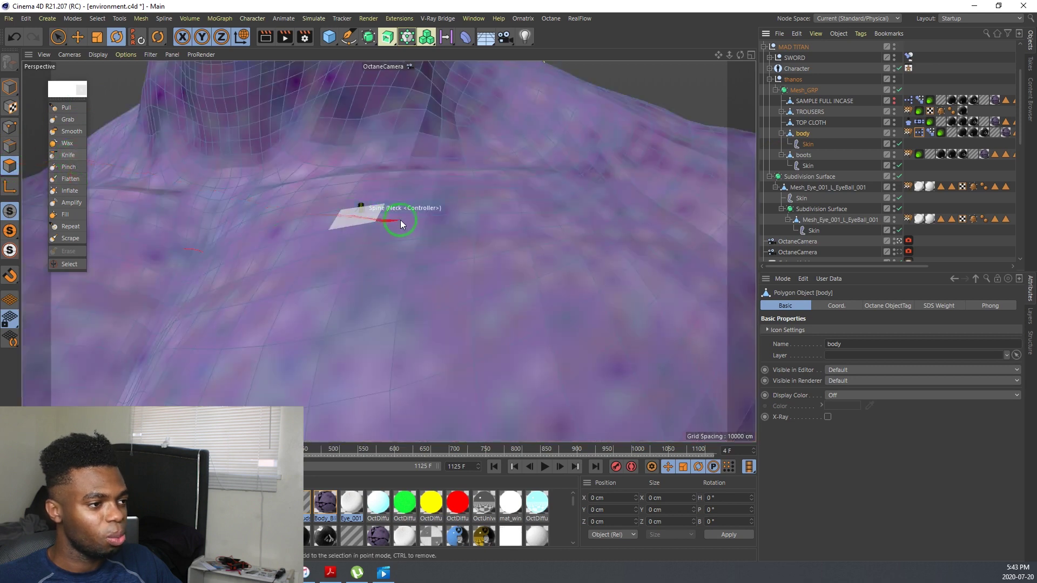
pyautogui.keyDown('alt'); pyautogui.moveTo(401, 219); pyautogui.dragTo(254, 210, button='right'); pyautogui.keyUp('alt')
pyautogui.keyDown('alt'); pyautogui.moveTo(307, 185); pyautogui.dragTo(312, 238, button='middle'); pyautogui.keyUp('alt')
pyautogui.keyDown('alt'); pyautogui.moveTo(313, 176); pyautogui.dragTo(372, 155, button='right'); pyautogui.keyUp('alt')
pyautogui.moveTo(366, 157)
pyautogui.keyDown('alt'); pyautogui.mouseDown()
pyautogui.moveTo(391, 178)
pyautogui.moveTo(324, 185)
pyautogui.moveTo(335, 219)
pyautogui.moveTo(89, 201)
pyautogui.mouseUp(); pyautogui.keyUp('alt')
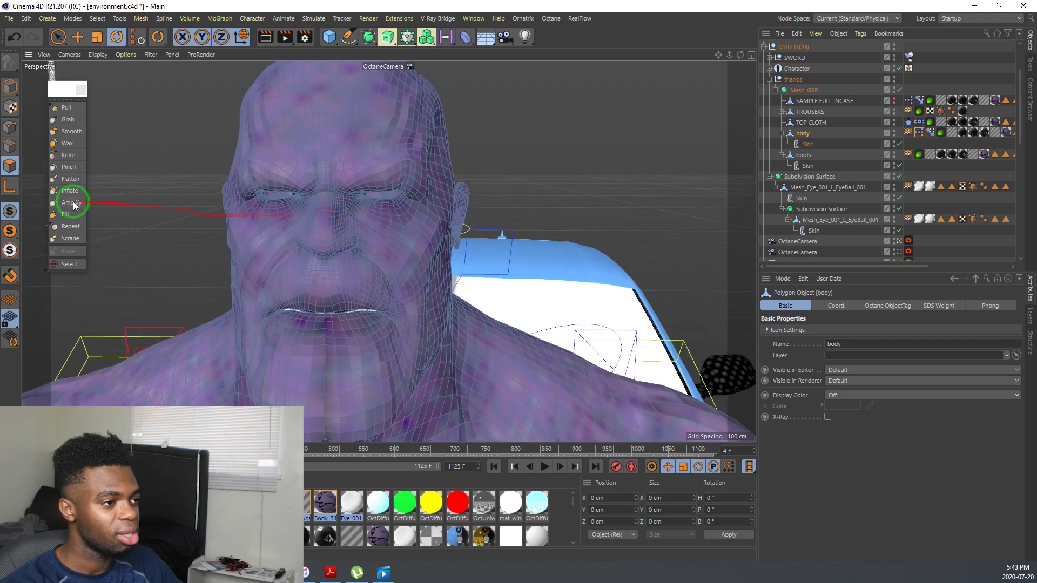
pyautogui.click(68, 120)
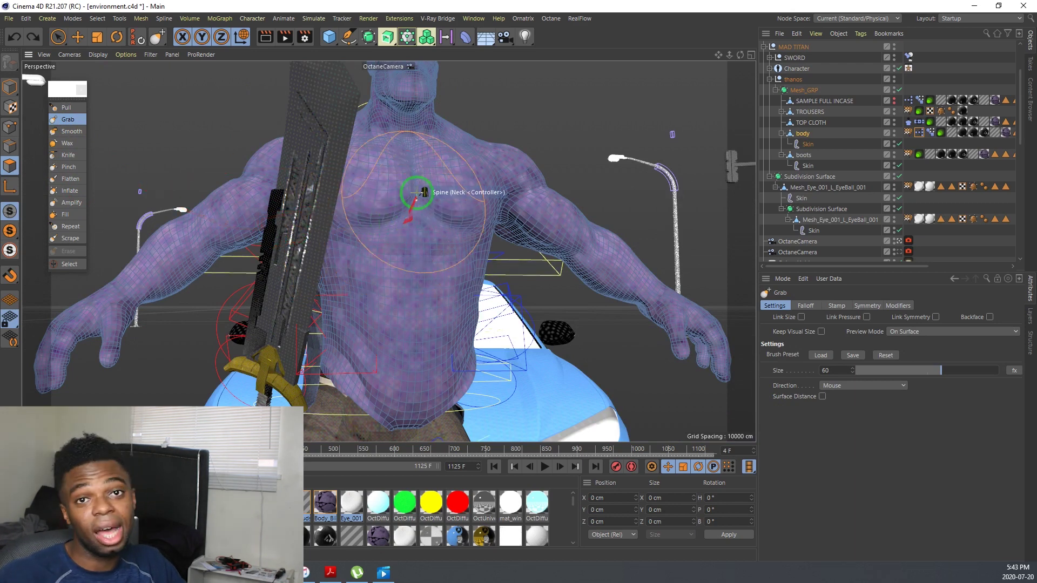
# Step: Return to model mode, replace the Grab brush with the Move tool, and deselect the body
pyautogui.scroll(5, 418, 168)
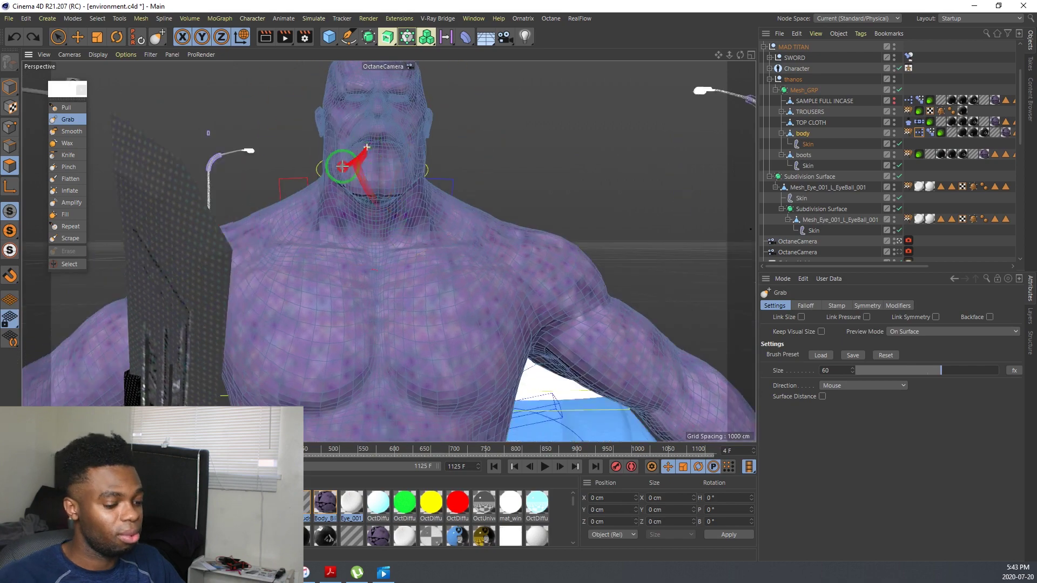
pyautogui.click(10, 87)
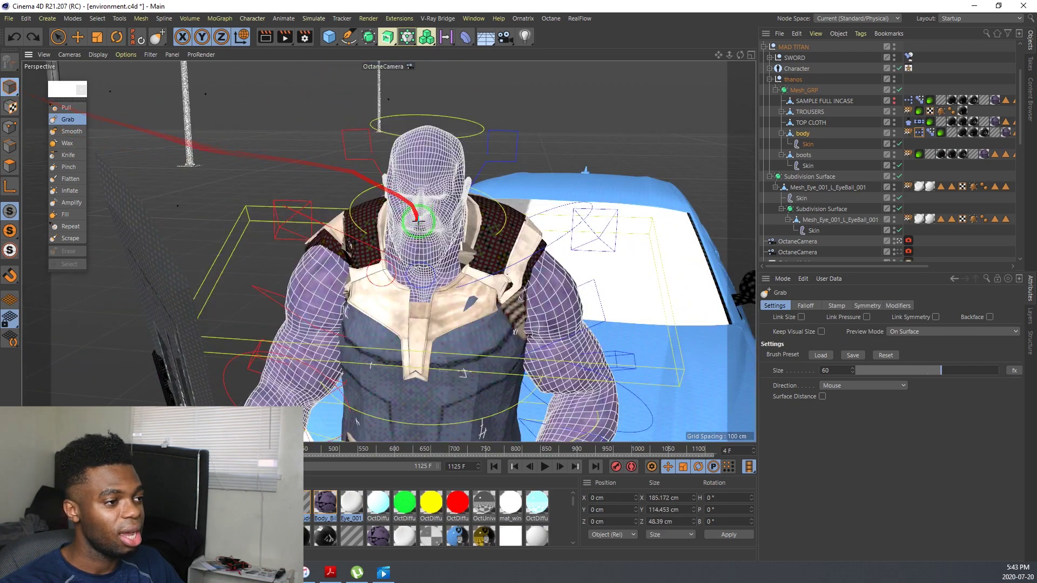
pyautogui.scroll(5, 419, 216)
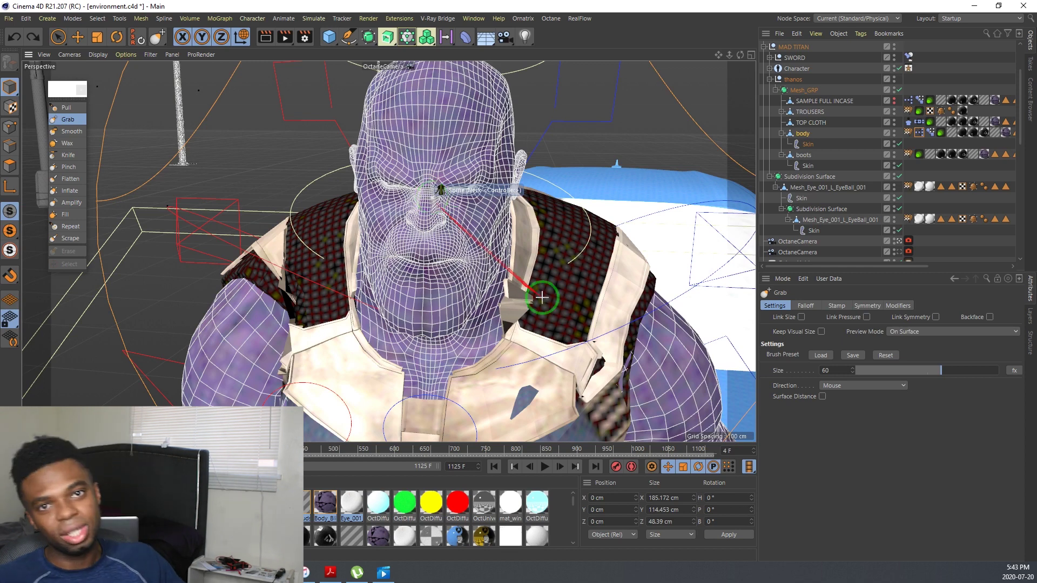
pyautogui.press('e')
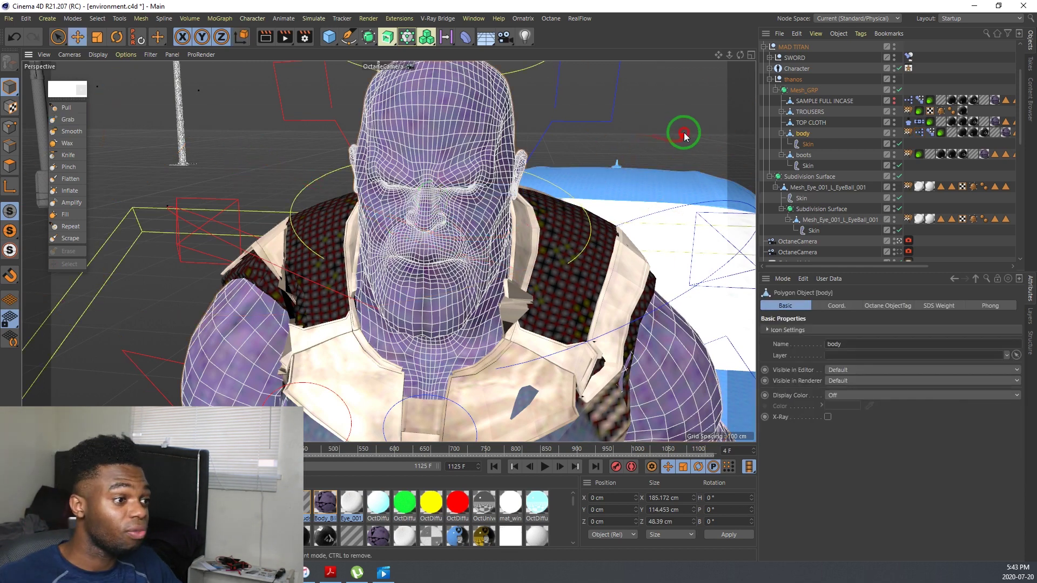
pyautogui.click(683, 133)
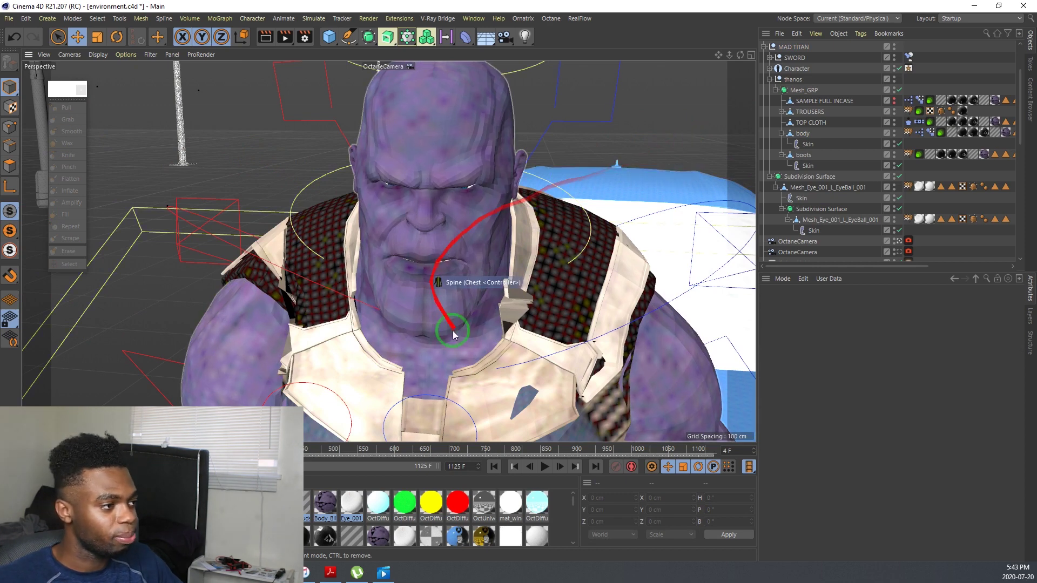
# Step: Go to frame 498 and switch the body's Pose Morph tag to Animate mode
pyautogui.moveTo(33, 450); pyautogui.dragTo(79, 450)
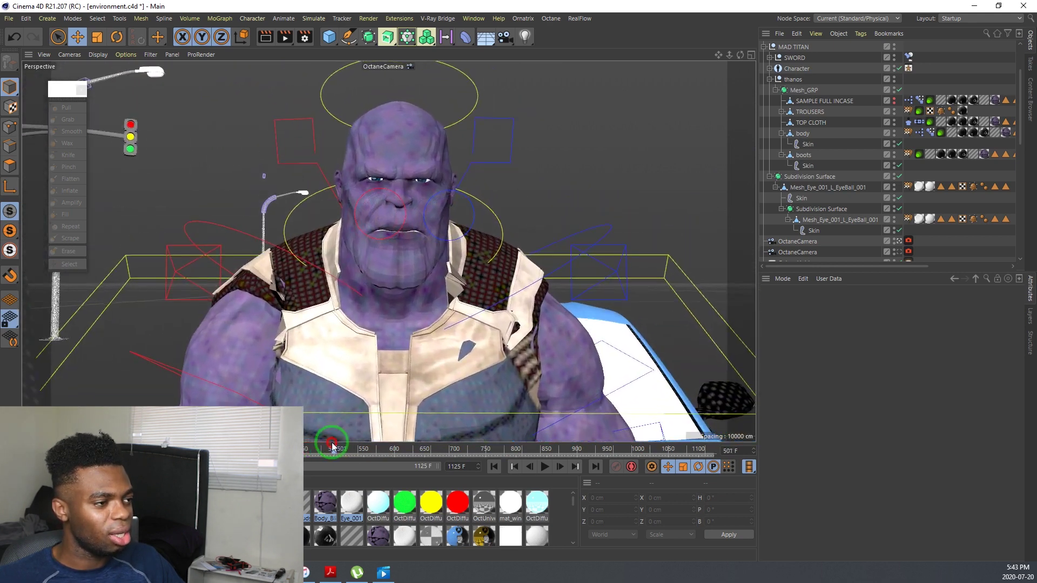
pyautogui.click(919, 132)
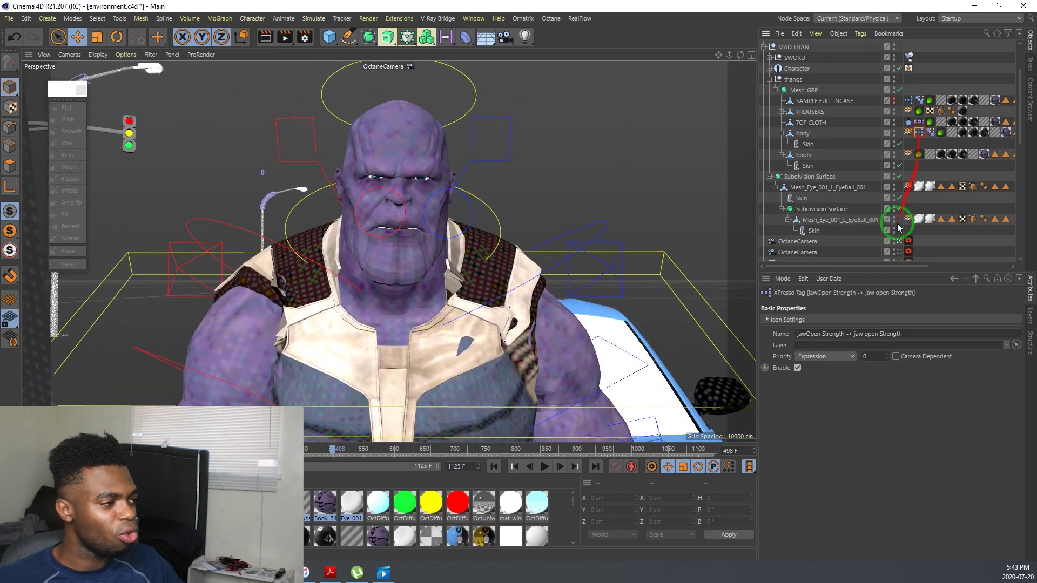
pyautogui.click(930, 132)
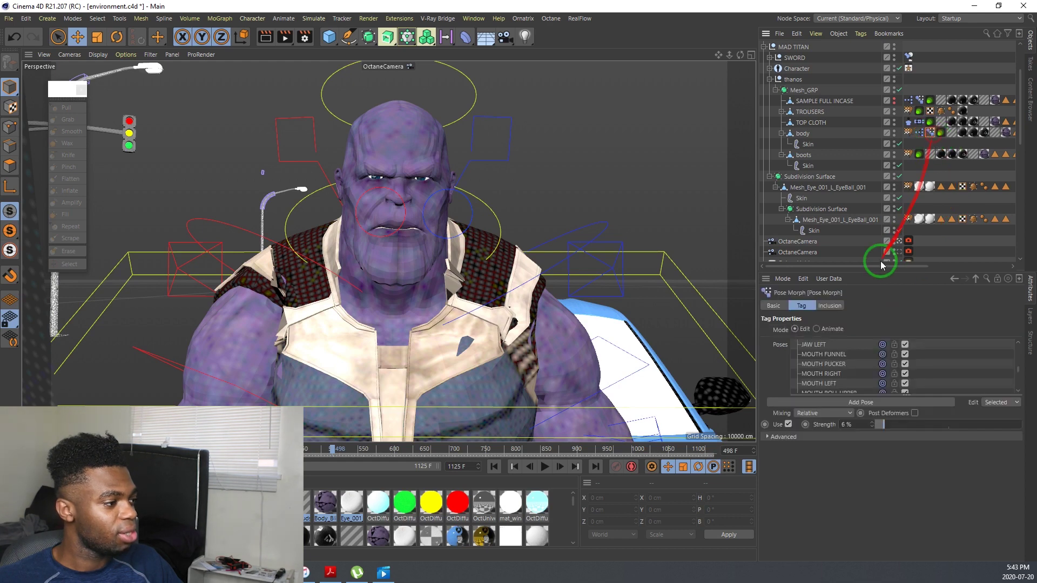
pyautogui.click(815, 329)
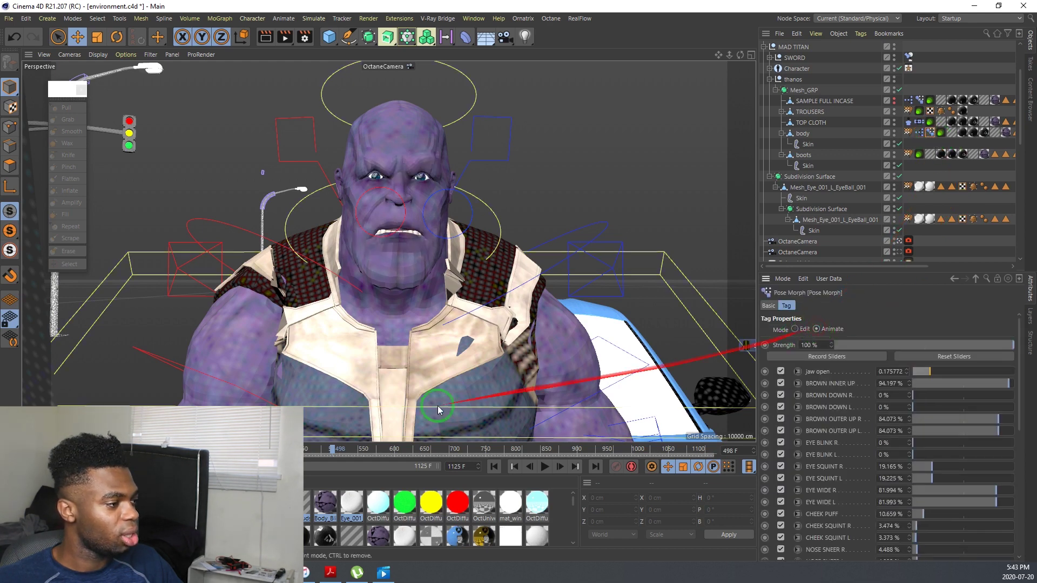
# Step: Scrub the facial animation back through frame 461 to frame 341 to review the expressions
pyautogui.moveTo(341, 448); pyautogui.dragTo(310, 451)
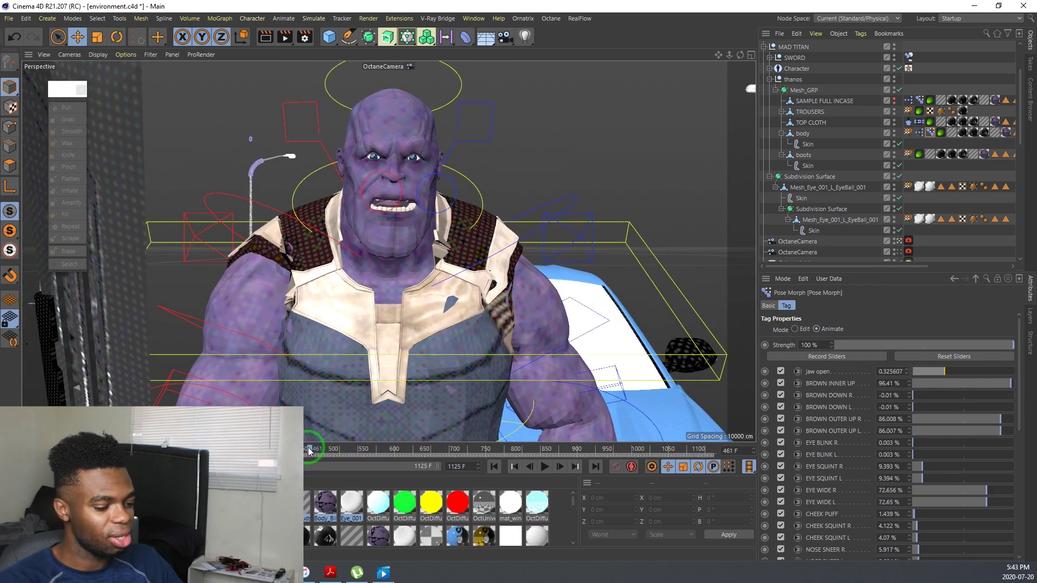
pyautogui.moveTo(309, 448); pyautogui.dragTo(236, 449)
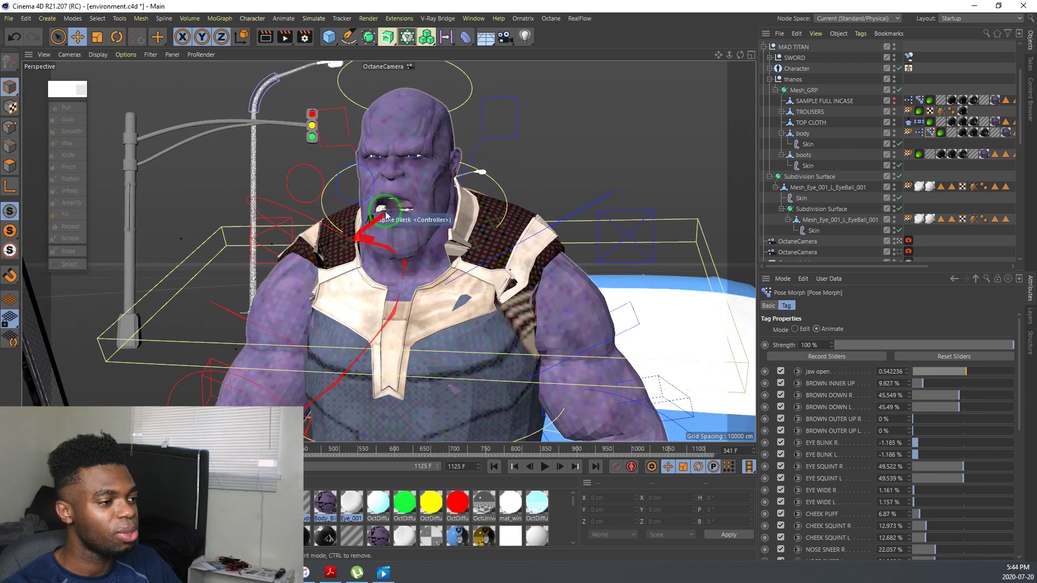
# Step: Step forward to frame 344 and review the body's Pose Morph sliders down through the mouth shapes
pyautogui.press('g')
pyautogui.press('g')
pyautogui.press('g')
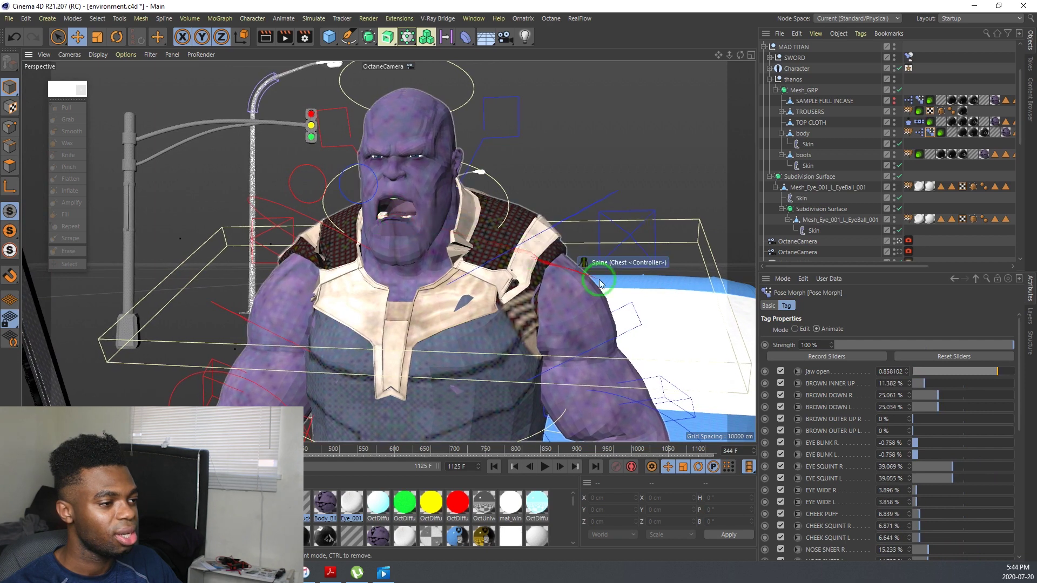
pyautogui.scroll(-5, 816, 480)
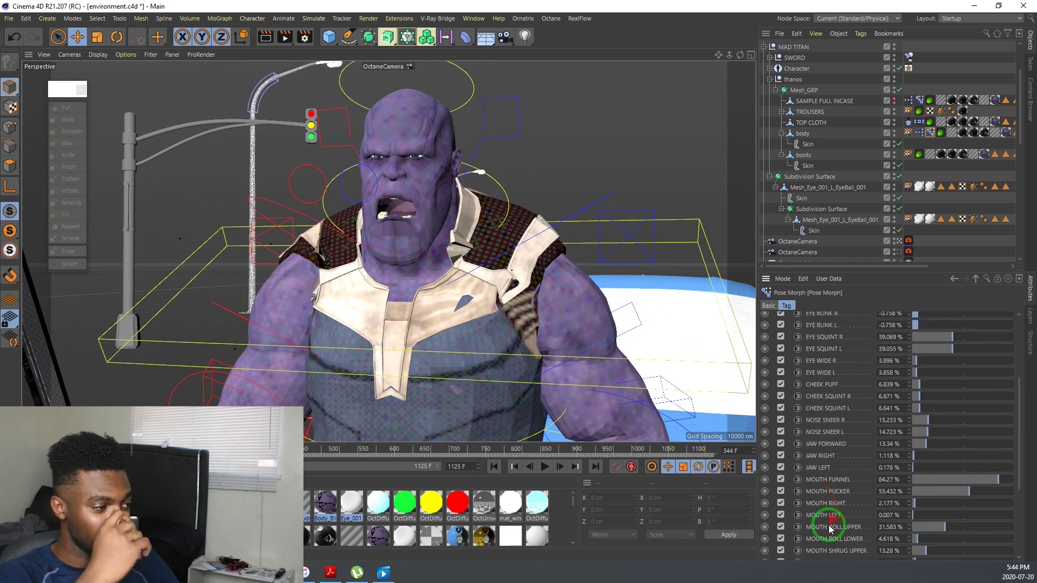
pyautogui.scroll(-5, 830, 528)
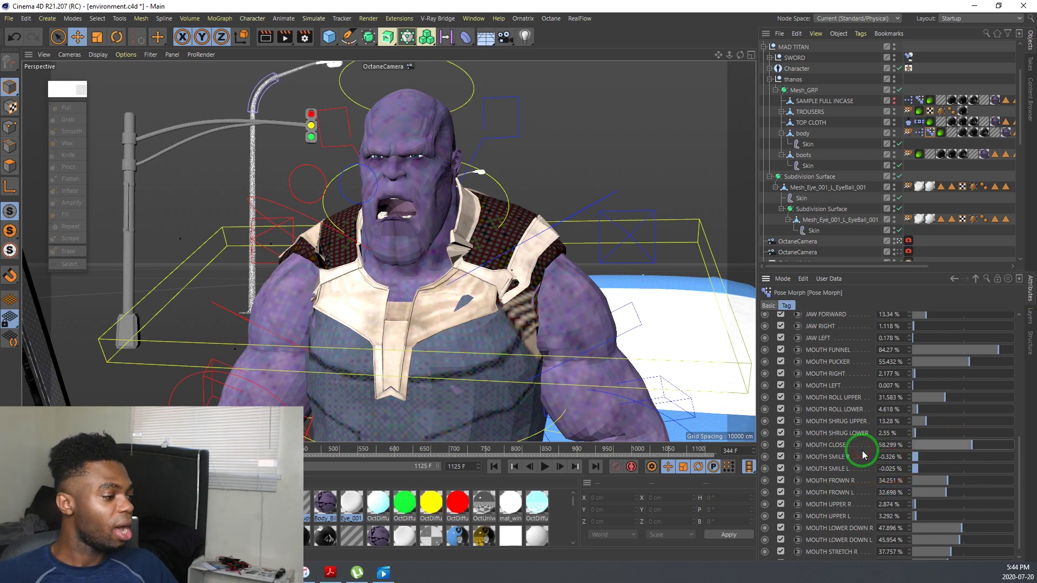
pyautogui.scroll(3, 865, 105)
# Step: Show the head's Pose Morph tag and try lowering its mouthClose strength
pyautogui.click(908, 68)
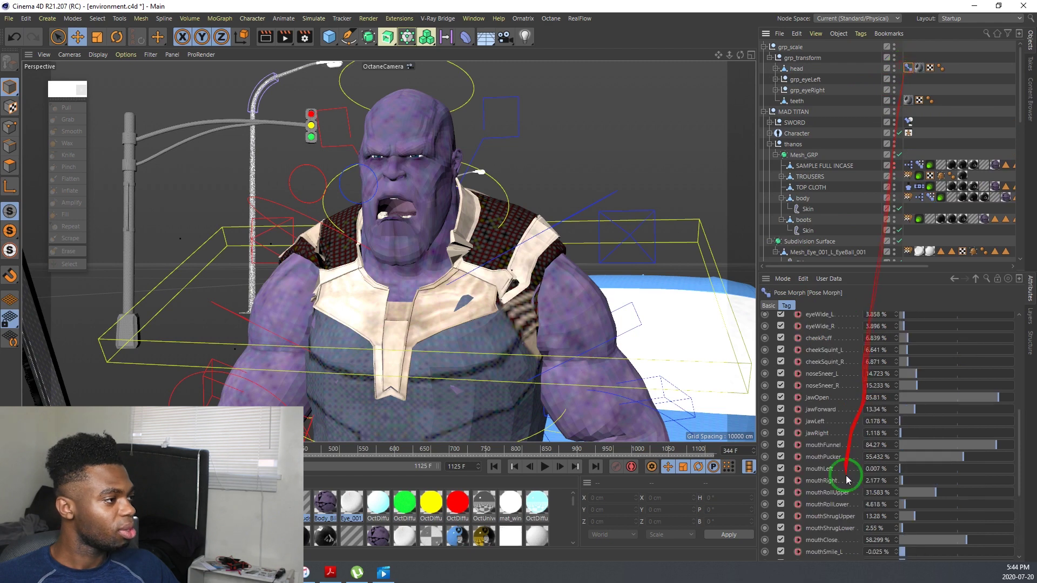
pyautogui.scroll(-3, 845, 489)
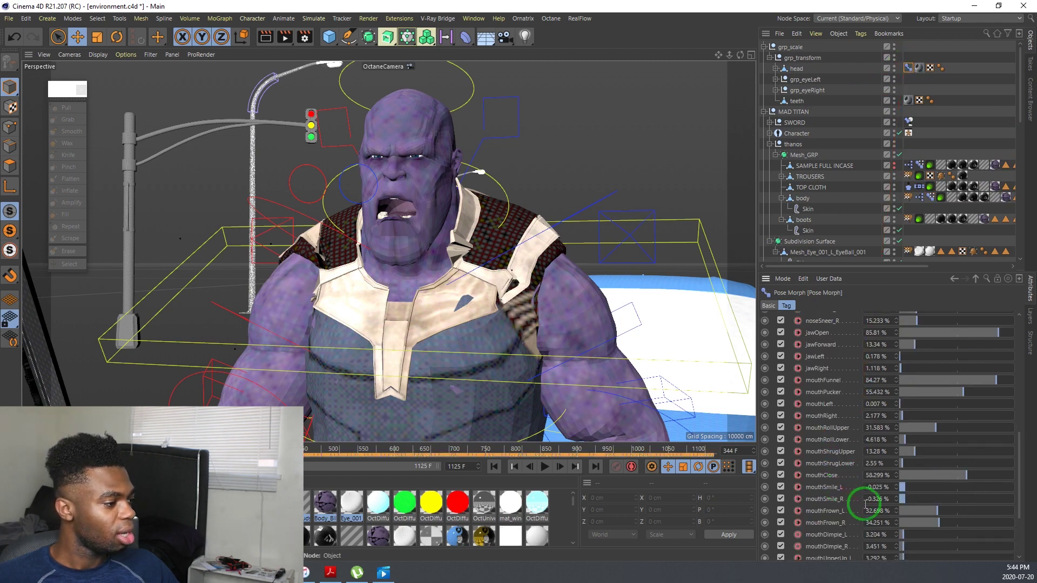
pyautogui.moveTo(949, 475); pyautogui.dragTo(886, 483)
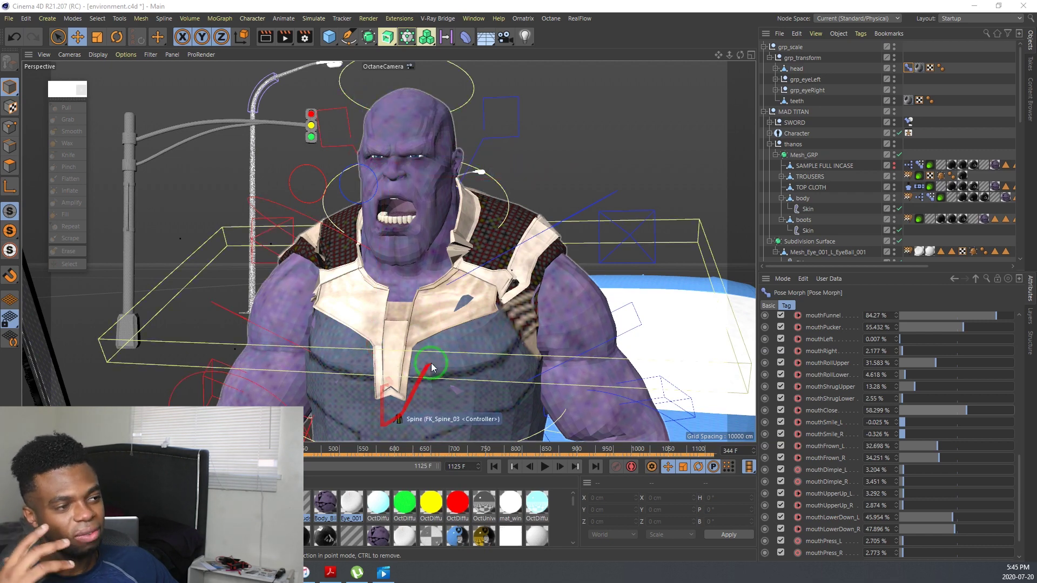
# Step: Deselect everything and inspect the character's head and full body from different distances and angles
pyautogui.click(839, 126)
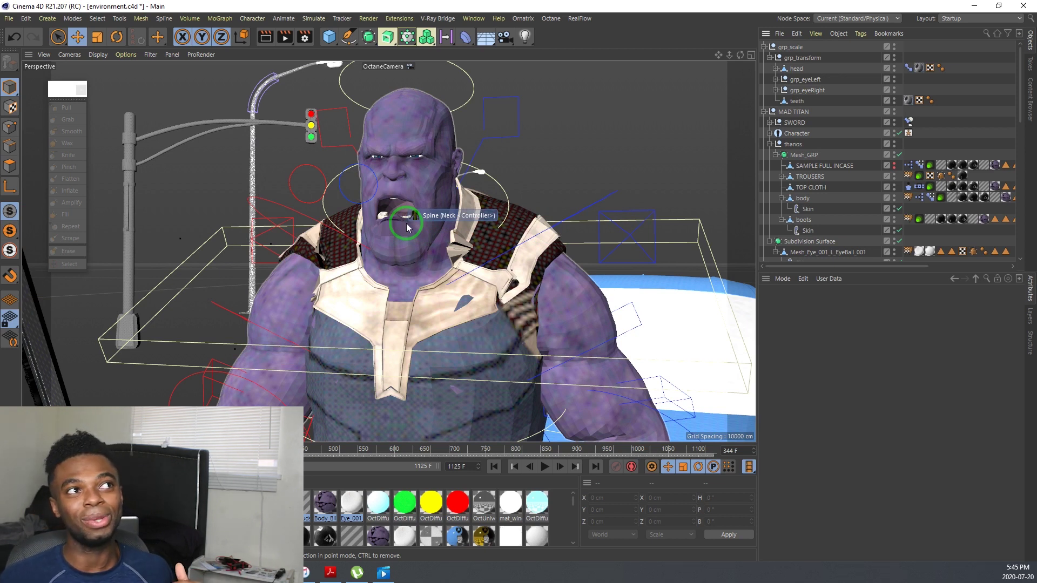
pyautogui.keyDown('alt'); pyautogui.moveTo(454, 233); pyautogui.dragTo(406, 224, button='right'); pyautogui.keyUp('alt')
pyautogui.keyDown('alt'); pyautogui.moveTo(438, 211); pyautogui.dragTo(351, 165); pyautogui.keyUp('alt')
pyautogui.scroll(3, 330, 140)
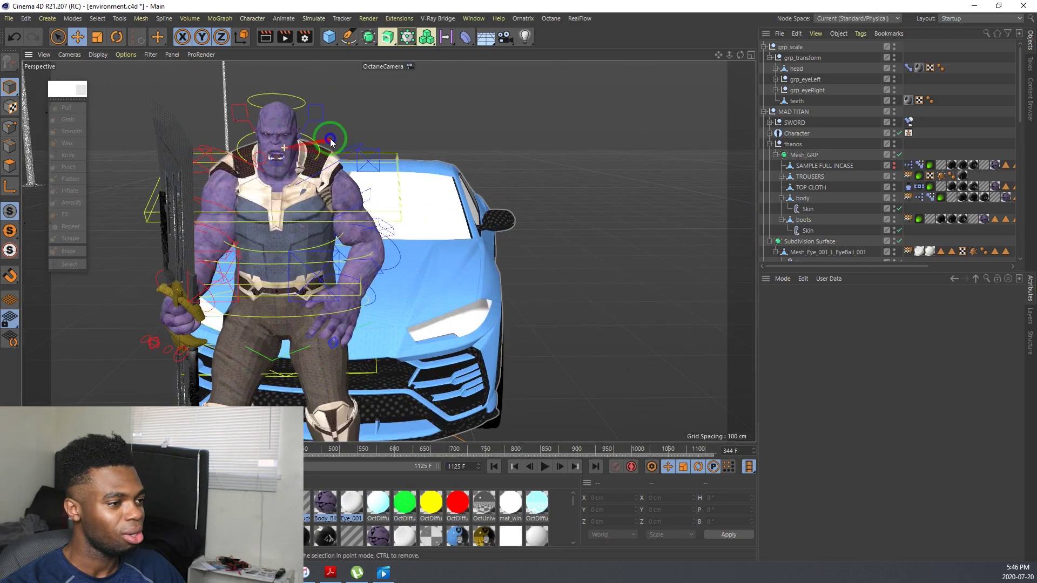
pyautogui.scroll(4, 274, 151)
pyautogui.keyDown('alt'); pyautogui.moveTo(290, 144); pyautogui.dragTo(331, 225, button='middle'); pyautogui.keyUp('alt')
pyautogui.keyDown('alt'); pyautogui.moveTo(332, 225); pyautogui.dragTo(822, 71); pyautogui.keyUp('alt')
pyautogui.click(286, 234)
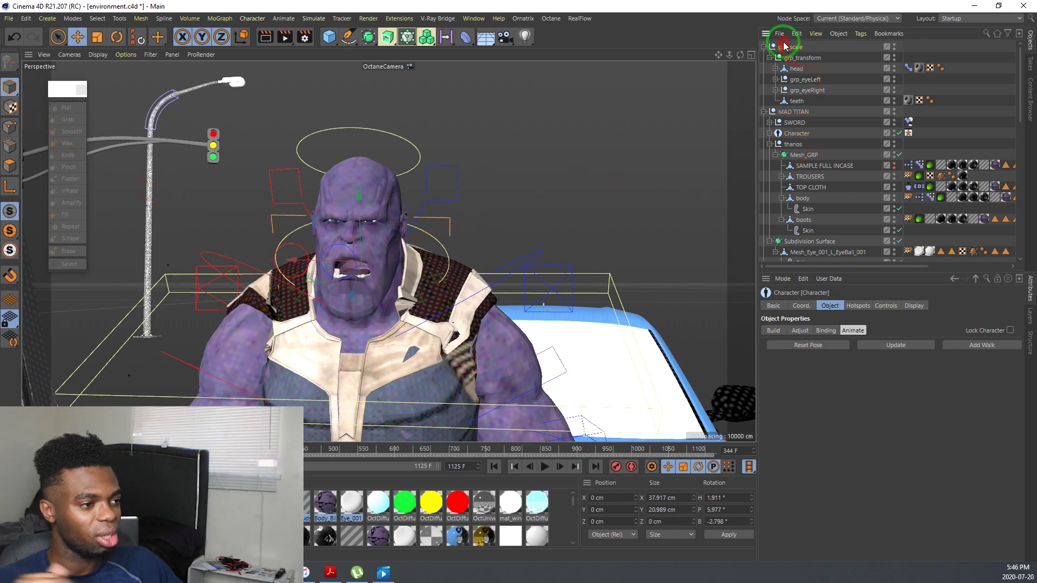
# Step: Select the grp_transform null under grp_scale and open its curves in an enlarged F-Curve timeline
pyautogui.click(785, 46)
pyautogui.click(803, 57)
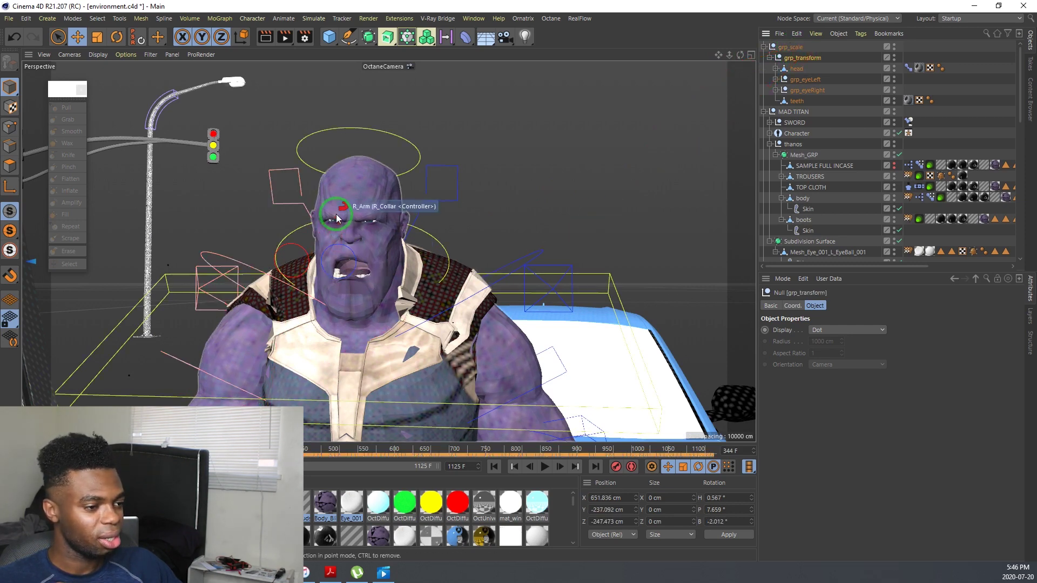
pyautogui.click(473, 18)
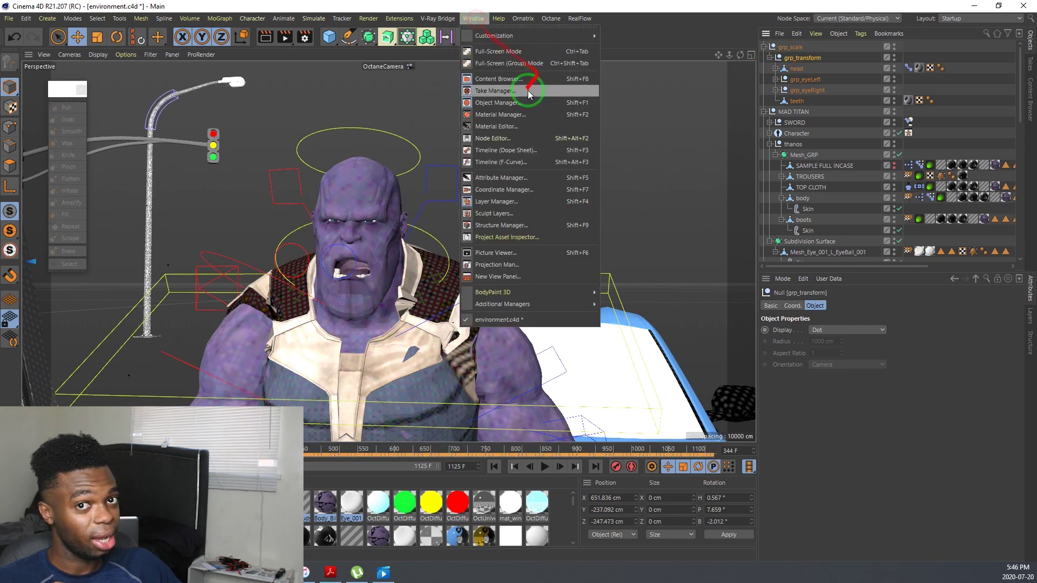
pyautogui.click(494, 162)
pyautogui.moveTo(666, 158); pyautogui.dragTo(143, 1)
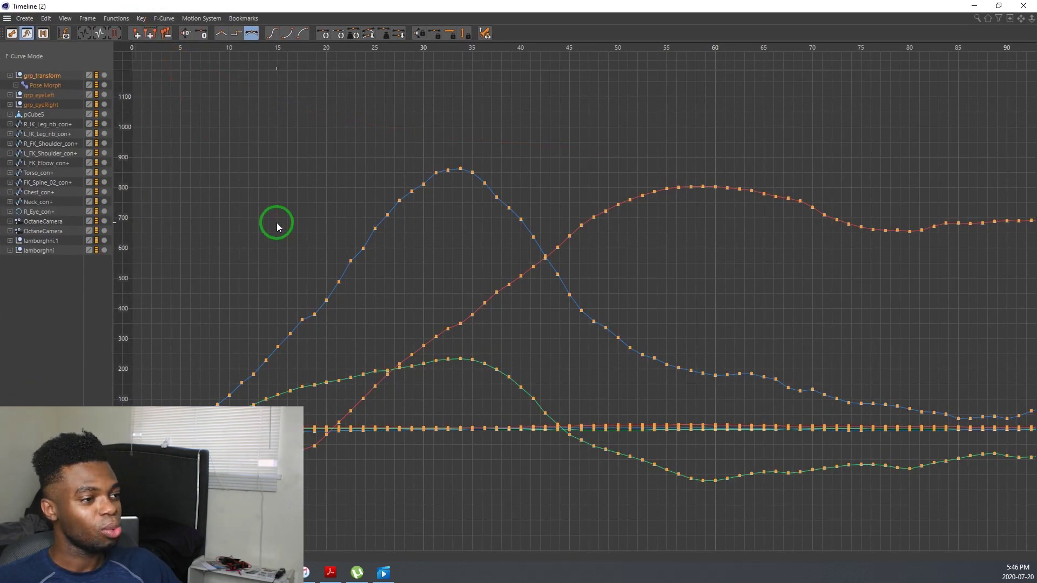
# Step: Try moving the selected grp_transform keys from near the blue curve's peak, and undo the shift
pyautogui.click(458, 190)
pyautogui.moveTo(458, 187); pyautogui.dragTo(462, 171)
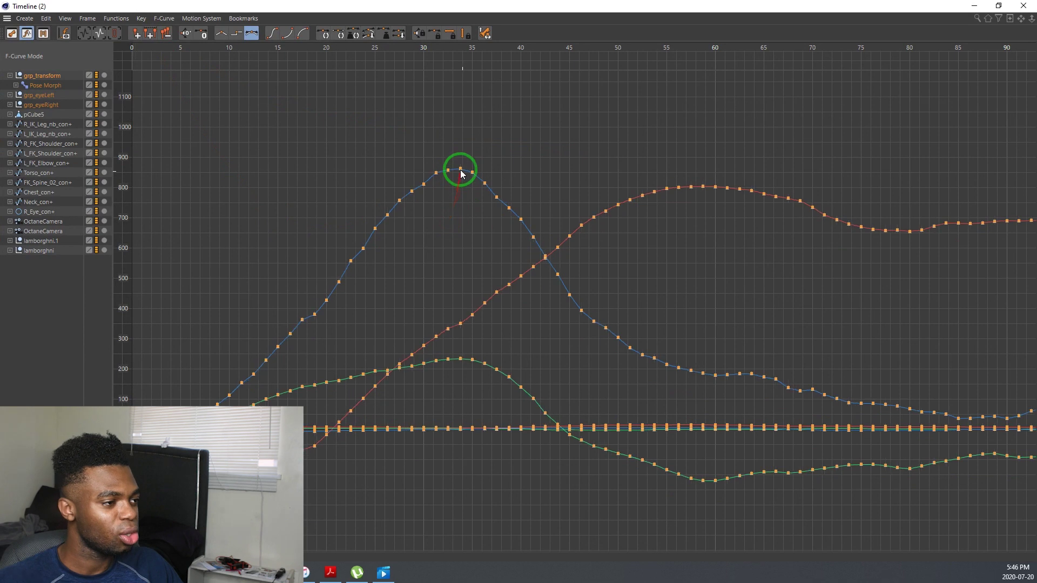
pyautogui.moveTo(463, 169); pyautogui.dragTo(460, 170)
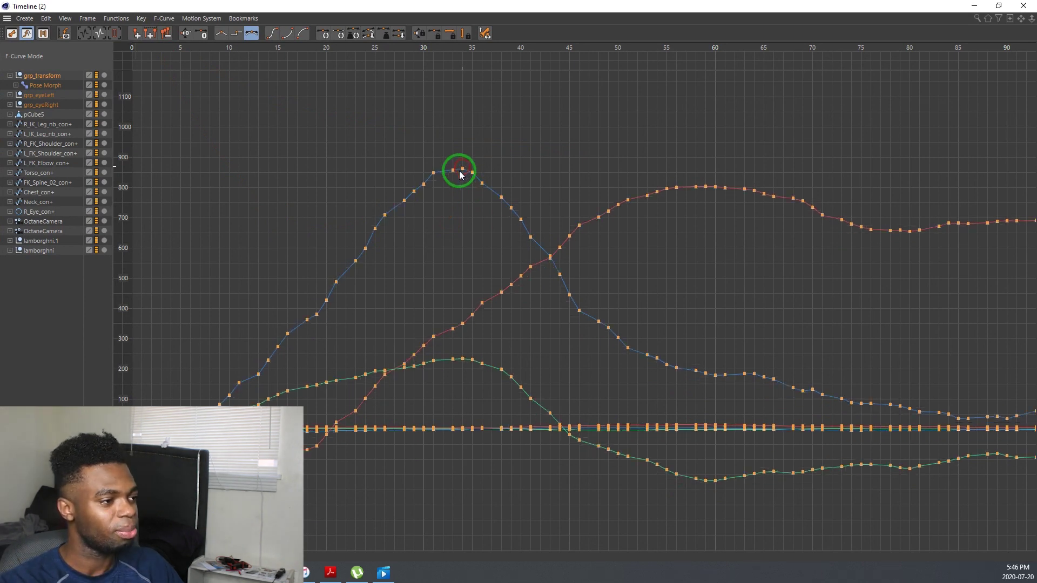
pyautogui.click(22, 285)
pyautogui.click(34, 76)
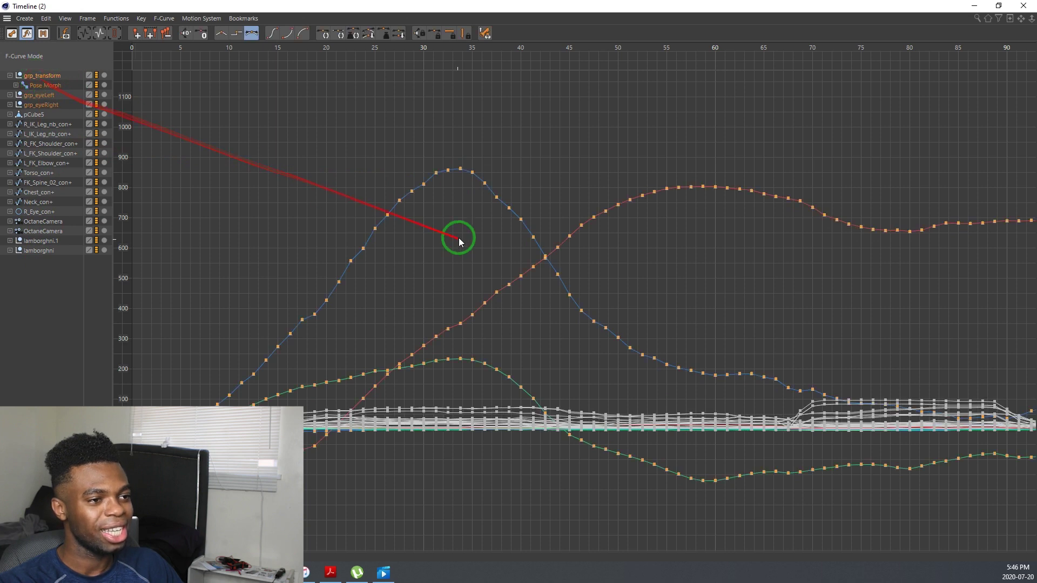
pyautogui.moveTo(447, 170)
pyautogui.mouseDown()
pyautogui.moveTo(448, 186)
pyautogui.moveTo(452, 157)
pyautogui.moveTo(449, 174)
pyautogui.mouseUp()
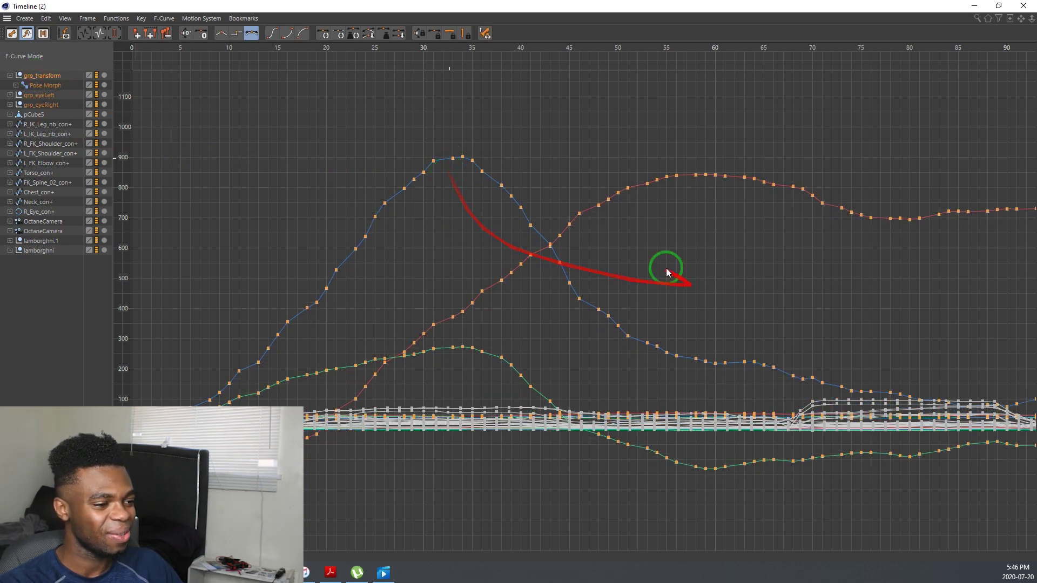
pyautogui.hotkey('ctrl', 'z')
# Step: Clear the key selection around the blue curve's peak, try adjusting the keys there, and undo the edit
pyautogui.scroll(2, 449, 166)
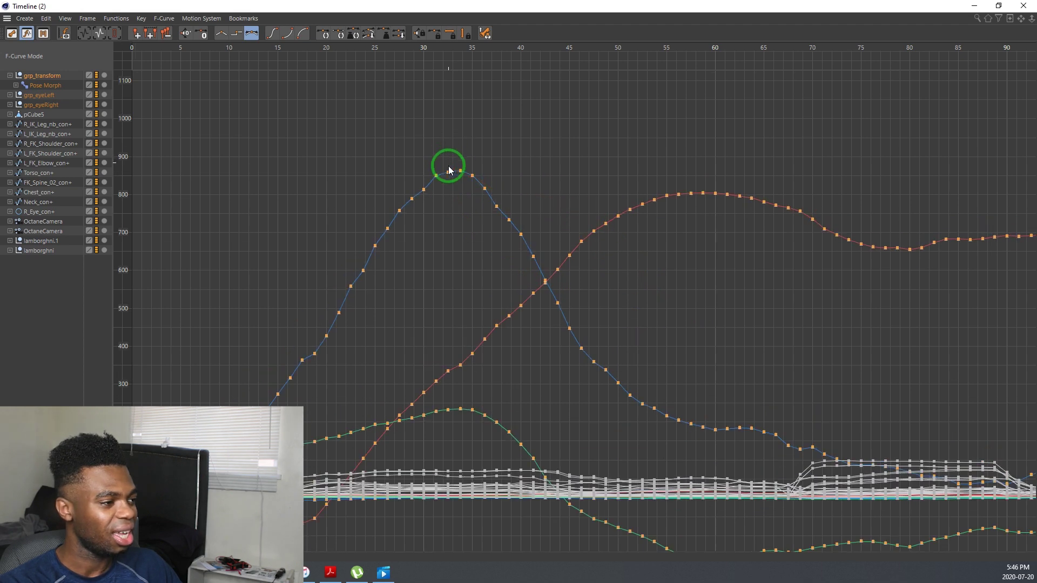
pyautogui.moveTo(456, 177)
pyautogui.keyDown('alt'); pyautogui.mouseDown(button='right')
pyautogui.moveTo(518, 281)
pyautogui.moveTo(462, 176)
pyautogui.mouseUp(button='right'); pyautogui.keyUp('alt')
pyautogui.click(458, 210)
pyautogui.moveTo(466, 160); pyautogui.dragTo(491, 170)
pyautogui.hotkey('ctrl', 'z')
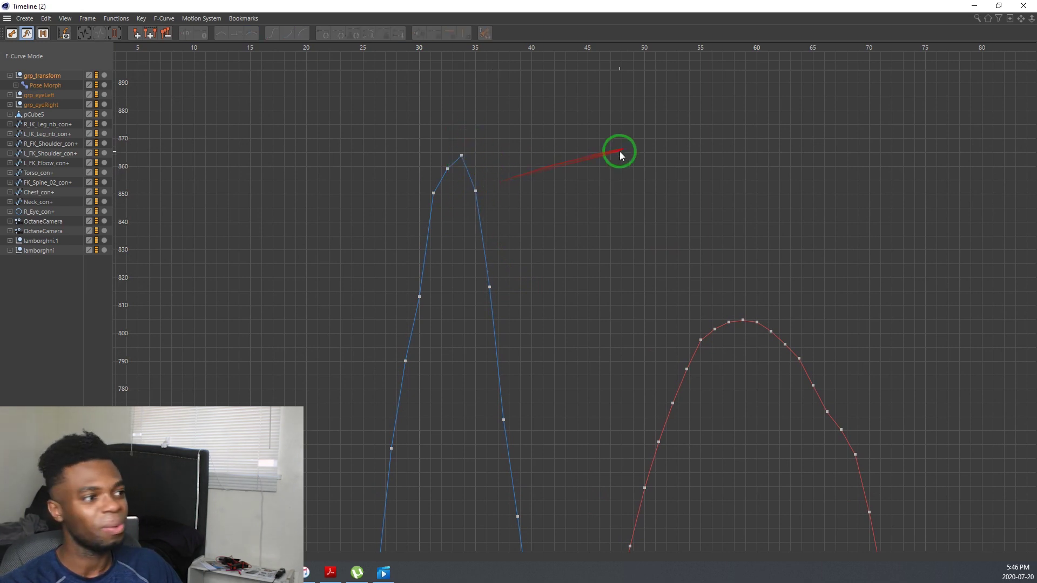
# Step: Close the F-Curve timeline and play the facial animation from frame 454 and from the first frame
pyautogui.click(1024, 5)
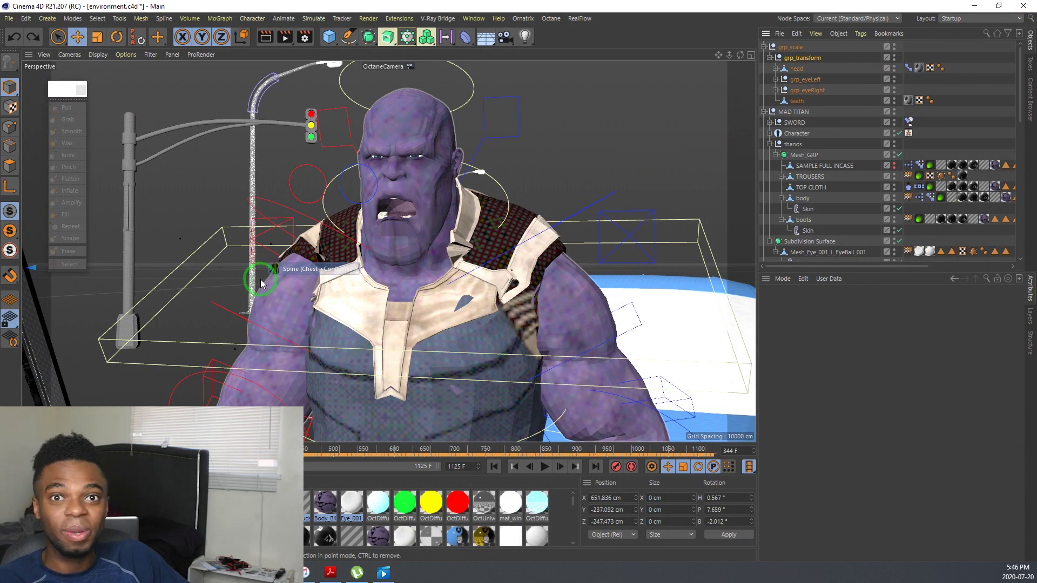
pyautogui.moveTo(239, 449); pyautogui.dragTo(306, 445)
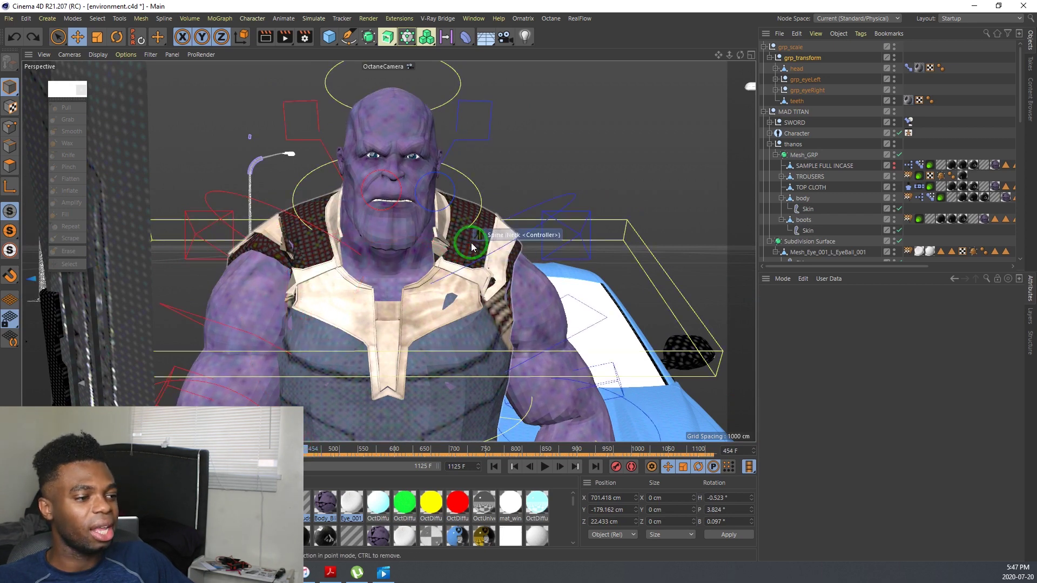
pyautogui.click(546, 466)
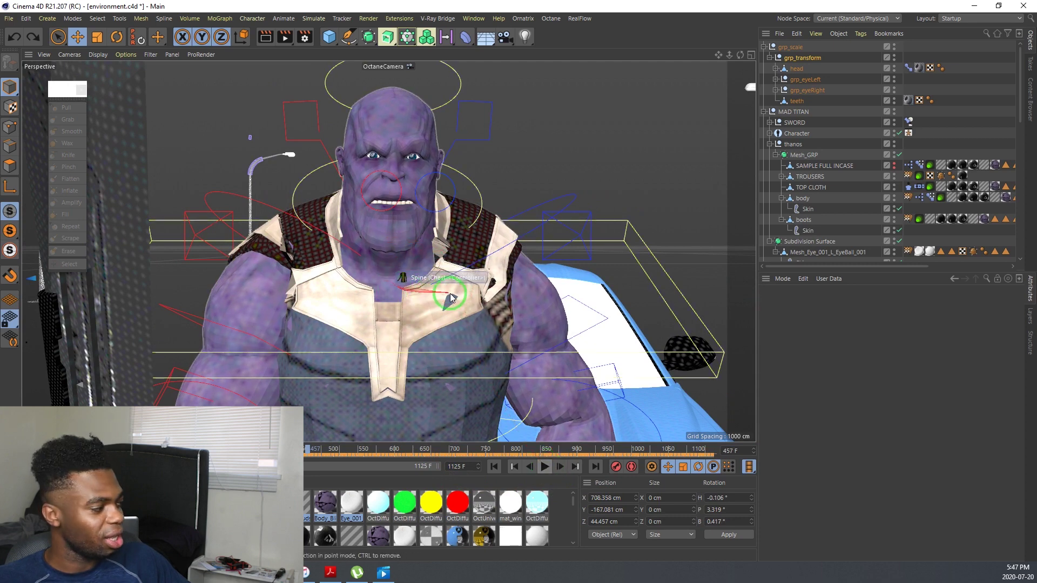
pyautogui.click(545, 466)
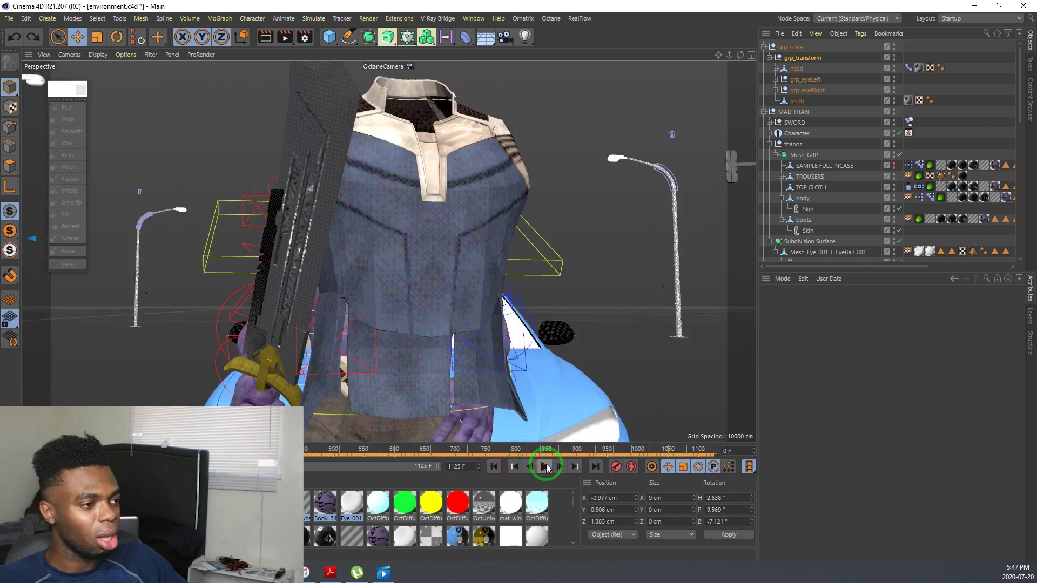
pyautogui.click(548, 468)
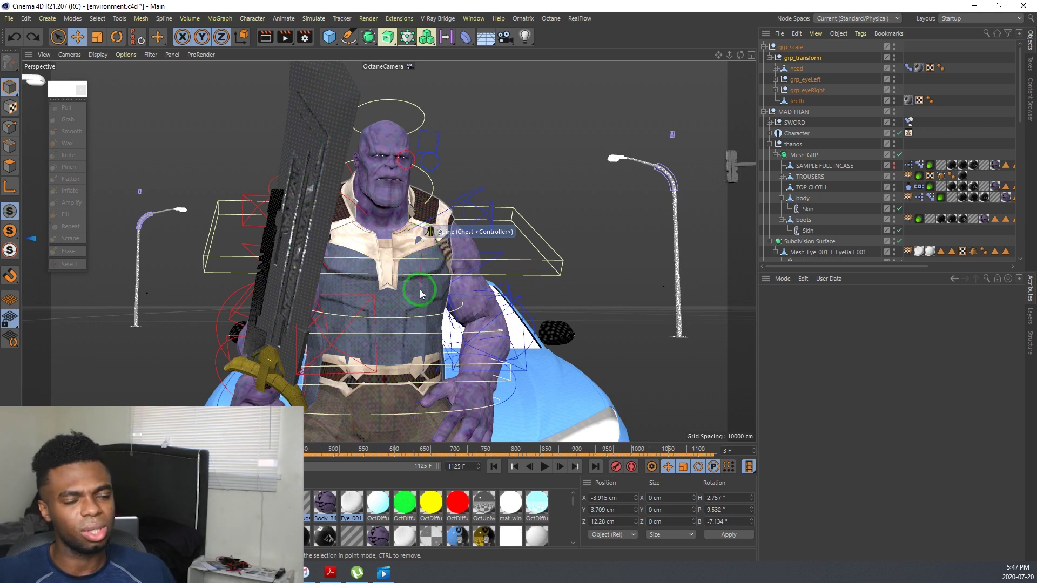
# Step: Go to frame 96, bring the face into close view, and select both eye controllers
pyautogui.moveTo(31, 450); pyautogui.dragTo(62, 451)
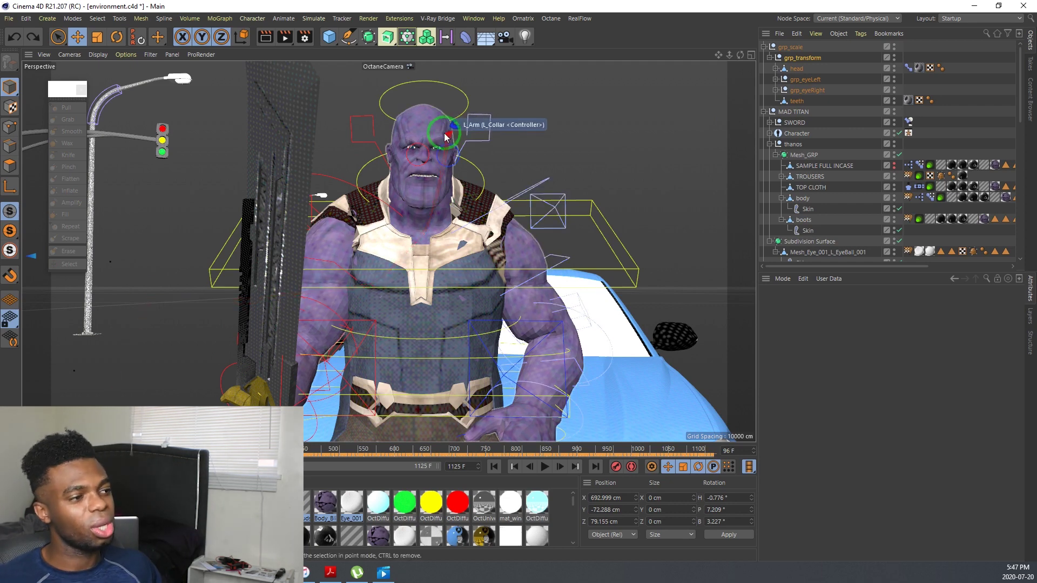
pyautogui.scroll(2, 449, 137)
pyautogui.keyDown('alt'); pyautogui.moveTo(450, 137); pyautogui.dragTo(459, 177); pyautogui.keyUp('alt')
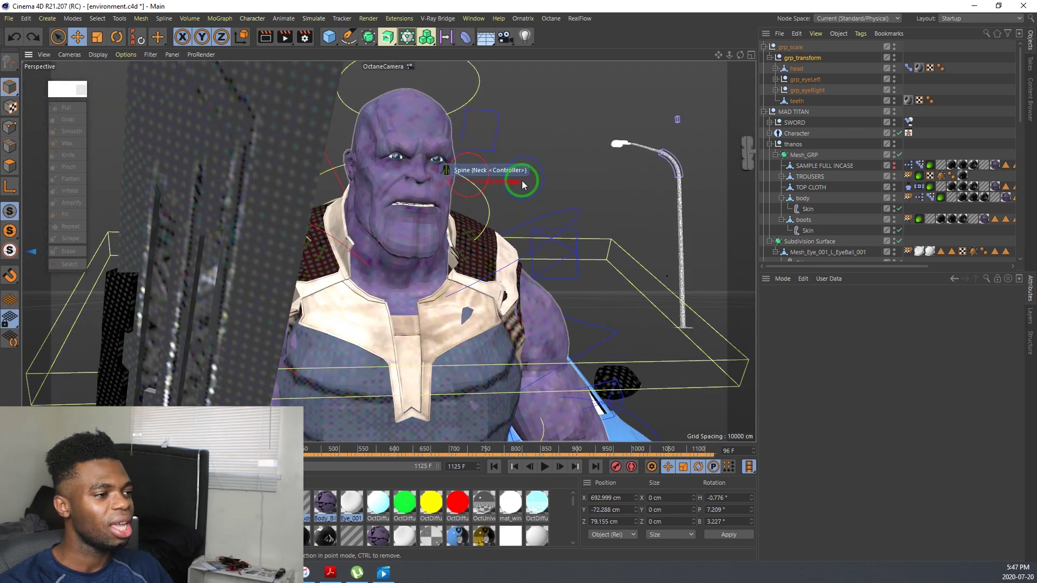
pyautogui.click(548, 173)
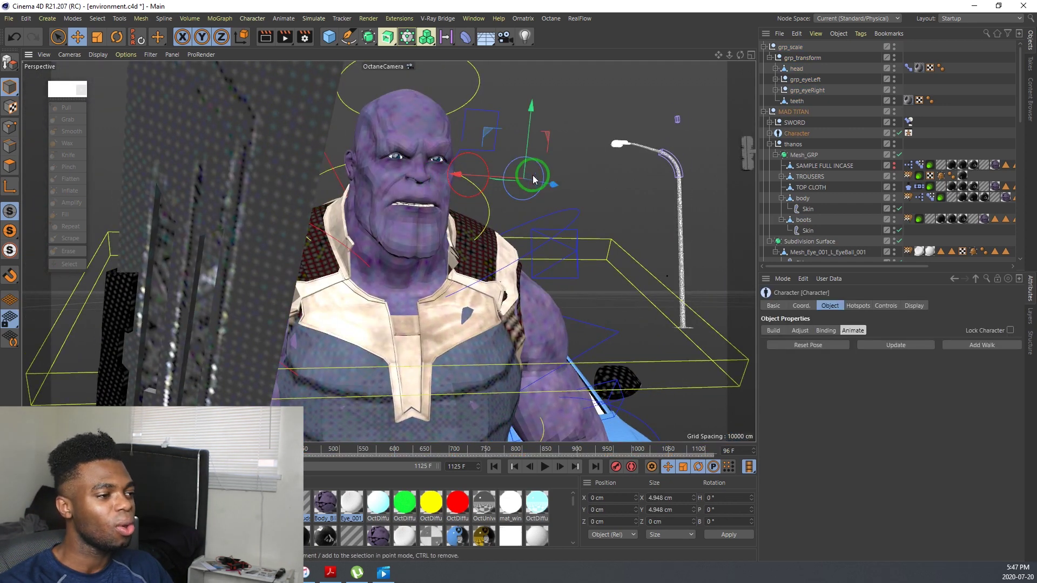
pyautogui.keyDown('shift'); pyautogui.click(482, 166); pyautogui.keyUp('shift')
# Step: Try moving both eye controllers sideways to redirect the gaze, and undo the move
pyautogui.moveTo(419, 184)
pyautogui.keyDown('alt'); pyautogui.mouseDown()
pyautogui.moveTo(398, 189)
pyautogui.moveTo(463, 176)
pyautogui.moveTo(404, 180)
pyautogui.mouseUp(); pyautogui.keyUp('alt')
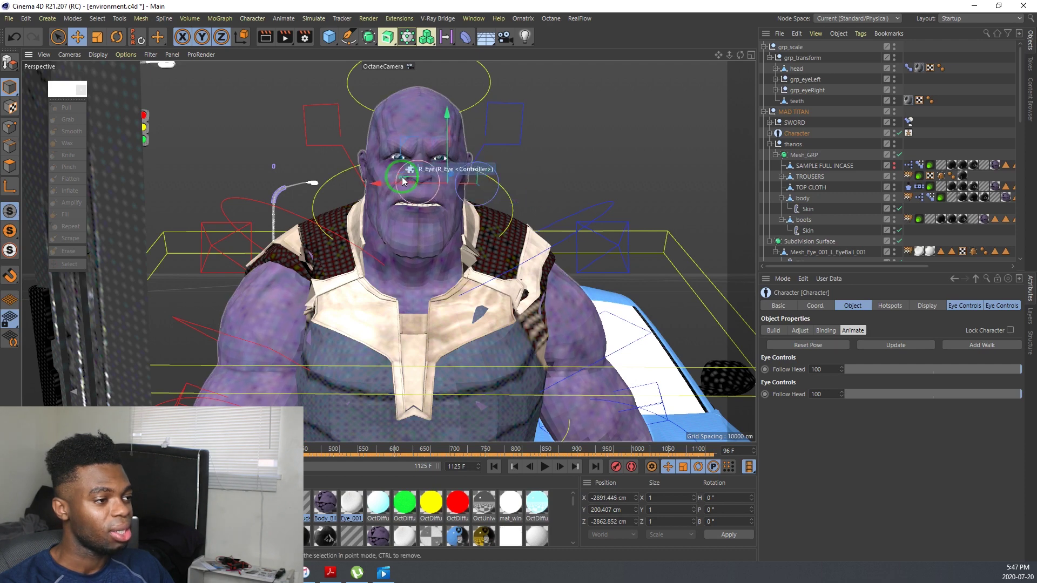
pyautogui.moveTo(436, 141)
pyautogui.mouseDown()
pyautogui.moveTo(413, 119)
pyautogui.moveTo(354, 132)
pyautogui.moveTo(452, 138)
pyautogui.mouseUp()
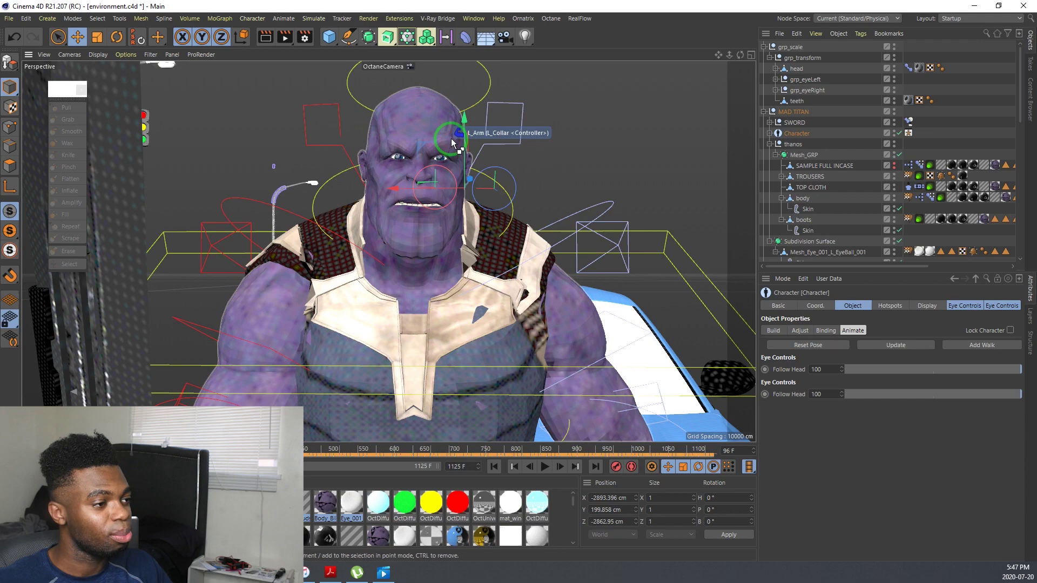
pyautogui.hotkey('ctrl', 'z')
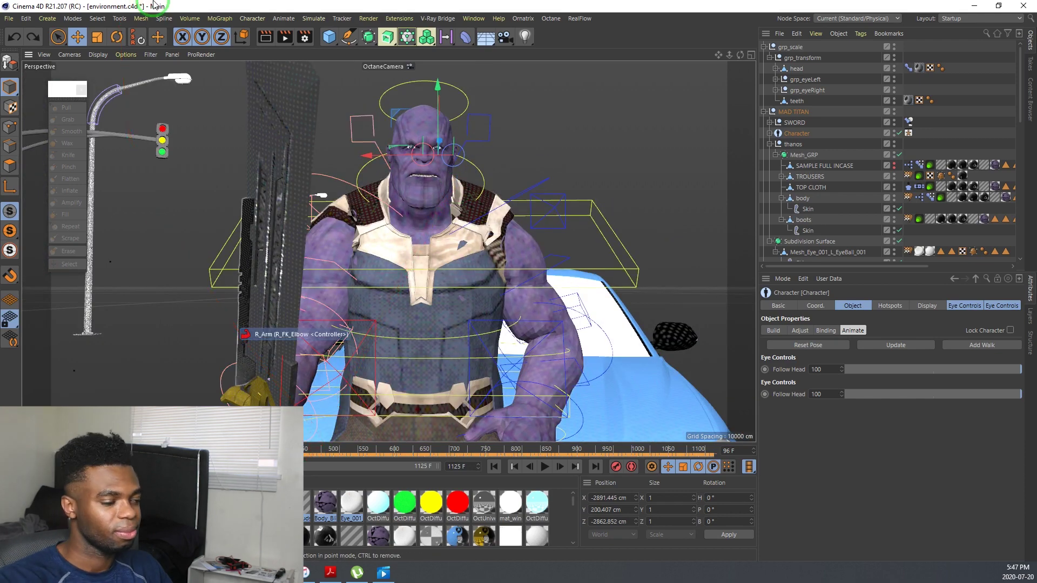